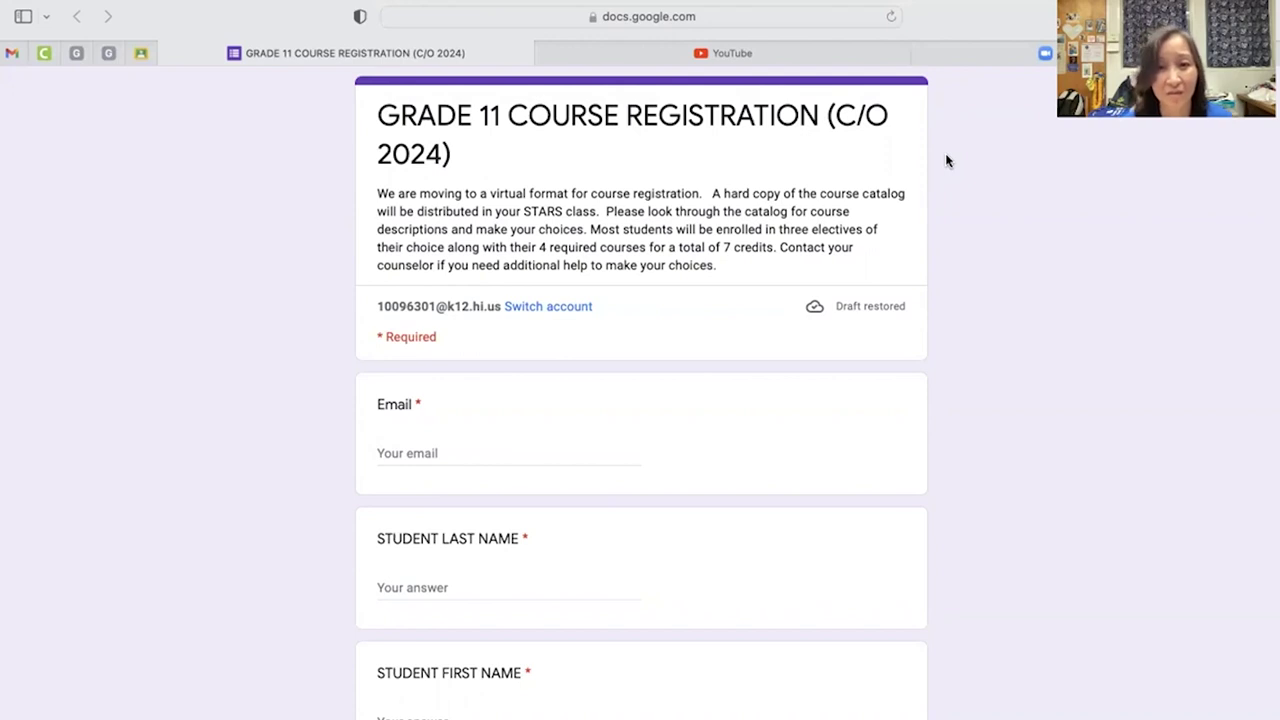
- Review the form's introduction, student contact fields, and the AP and accelerated program options
scroll(947, 160, "down", 3)
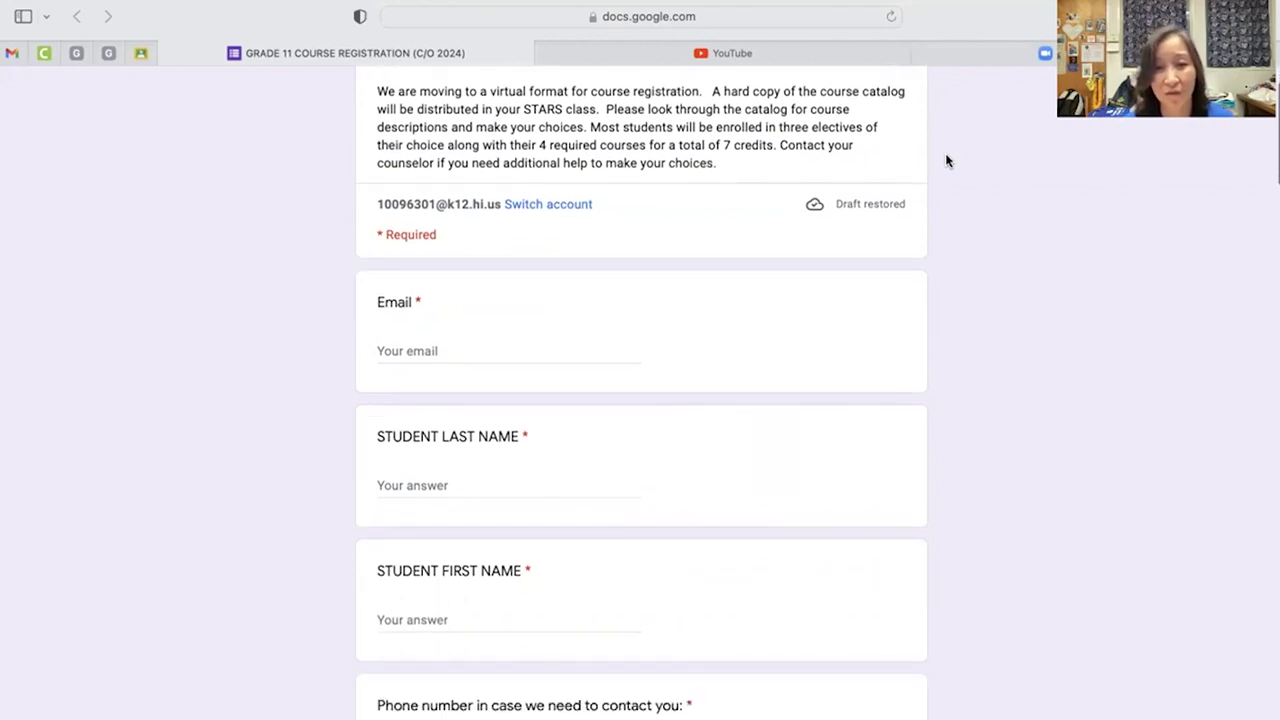
scroll(947, 160, "down", 2)
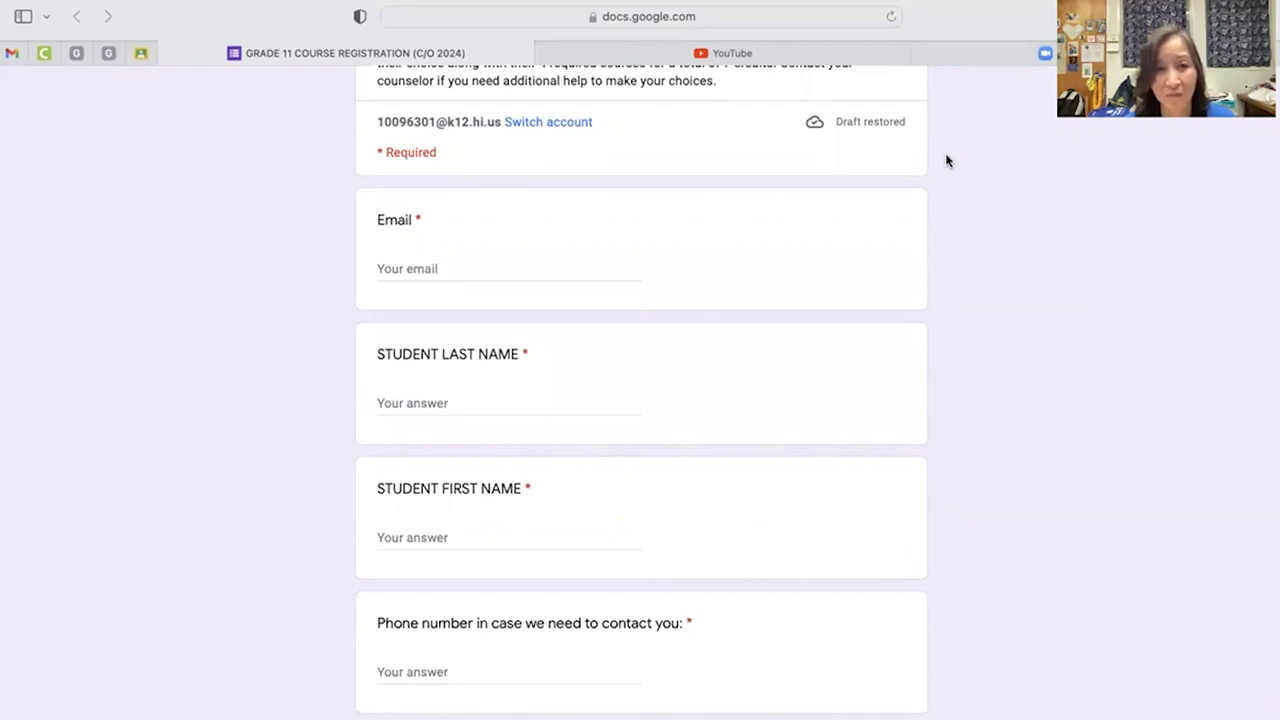
scroll(947, 160, "down", 3)
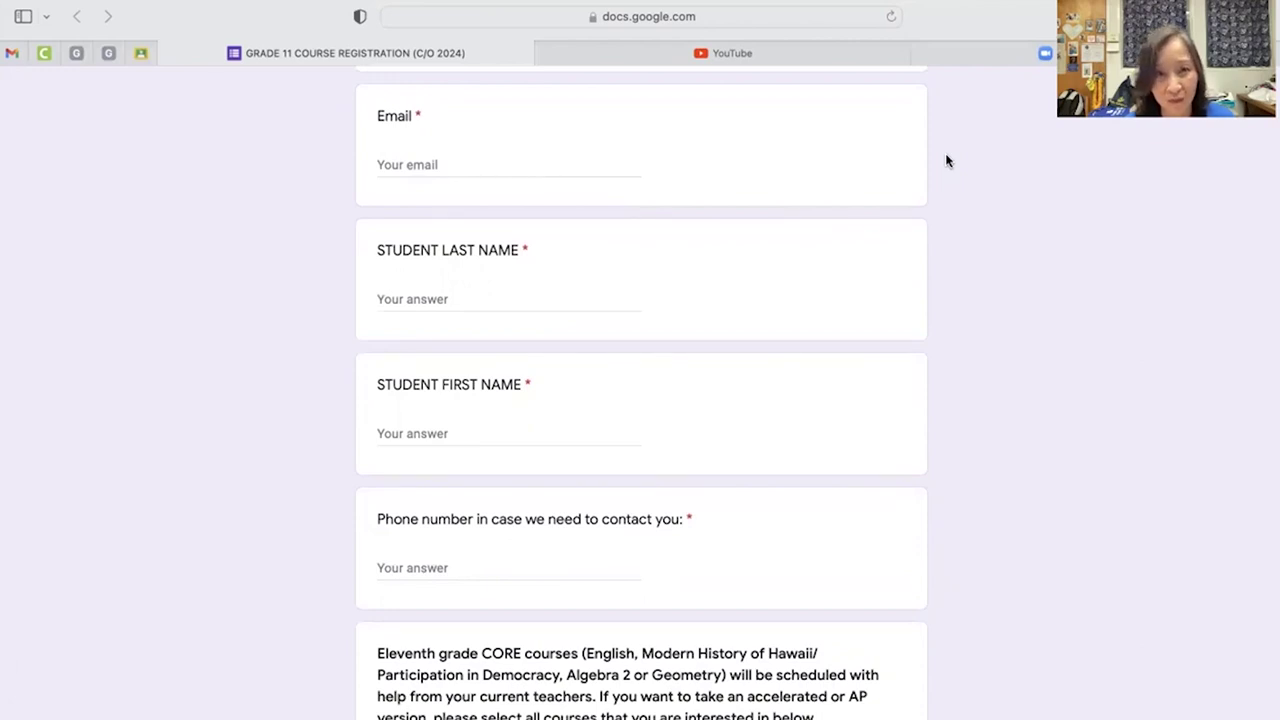
scroll(947, 161, "down", 2)
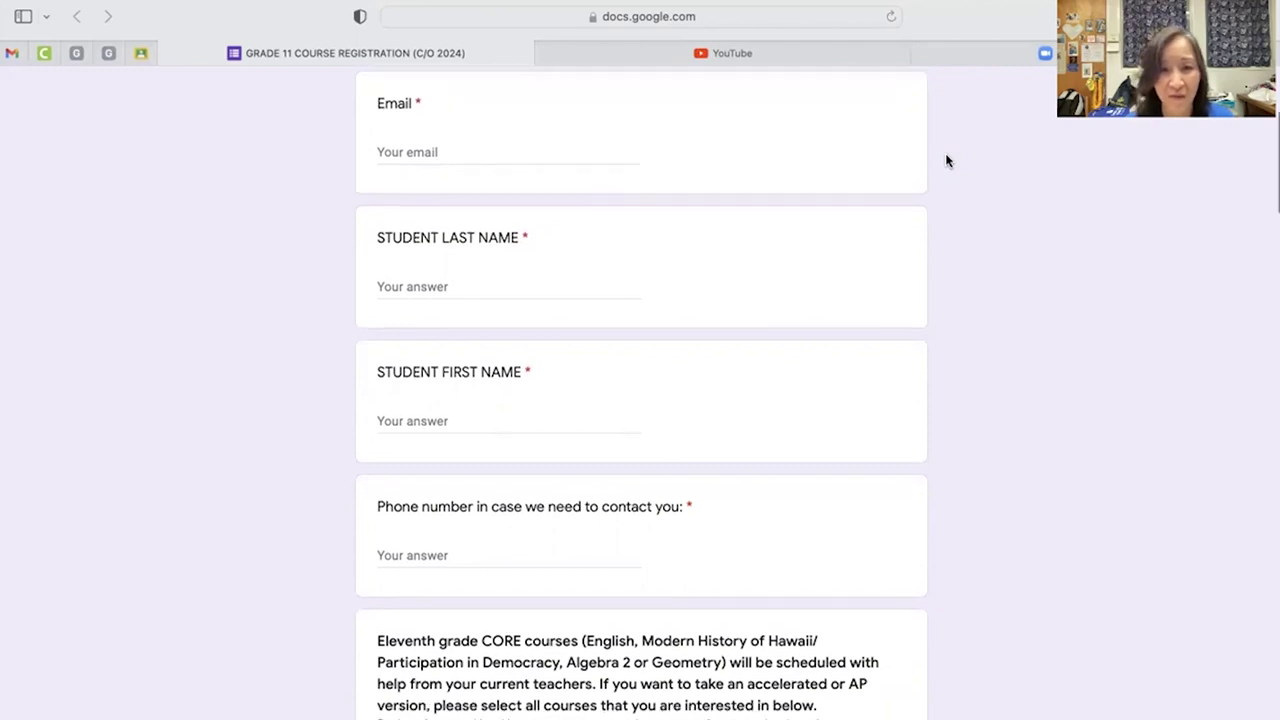
scroll(947, 161, "down", 2)
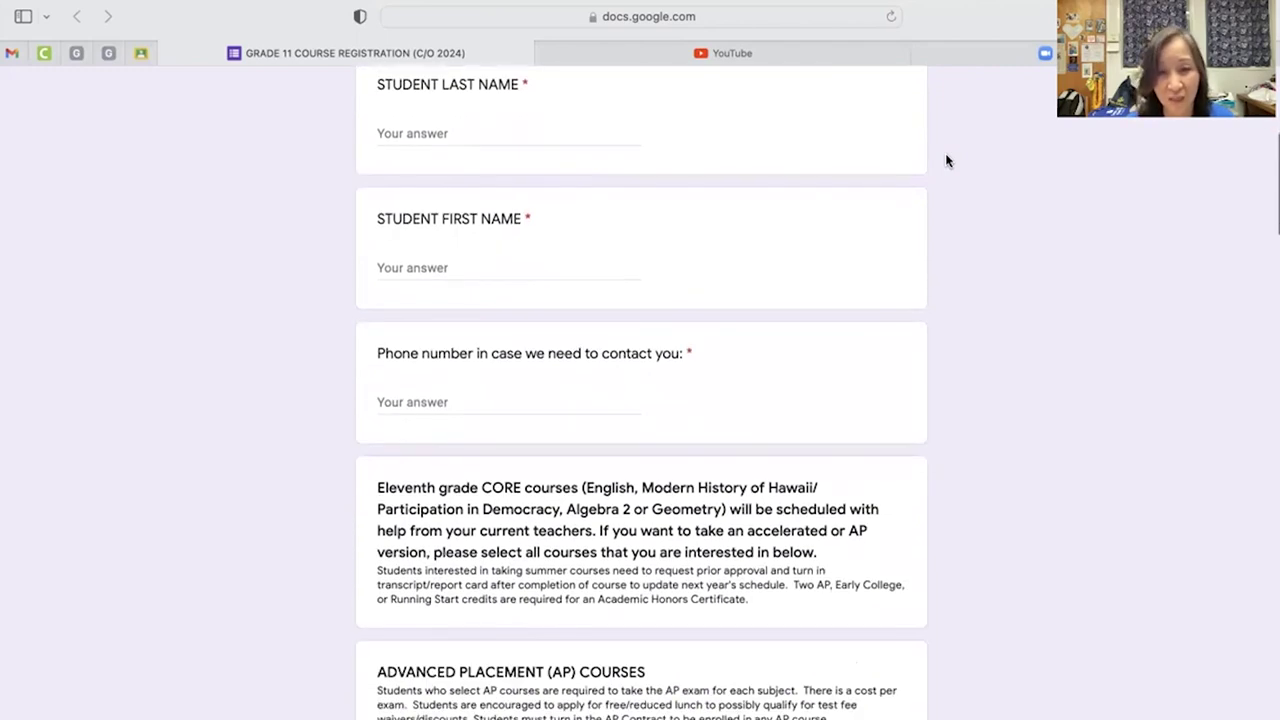
scroll(947, 161, "down", 3)
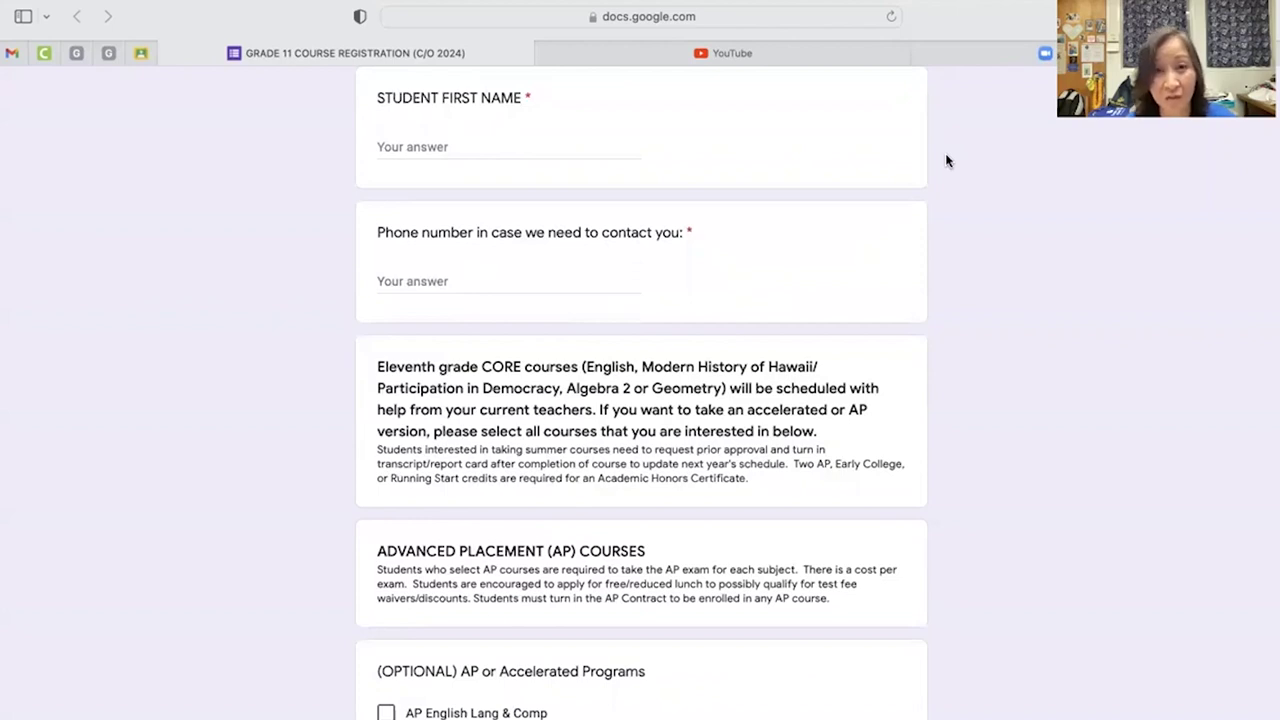
scroll(947, 160, "down", 4)
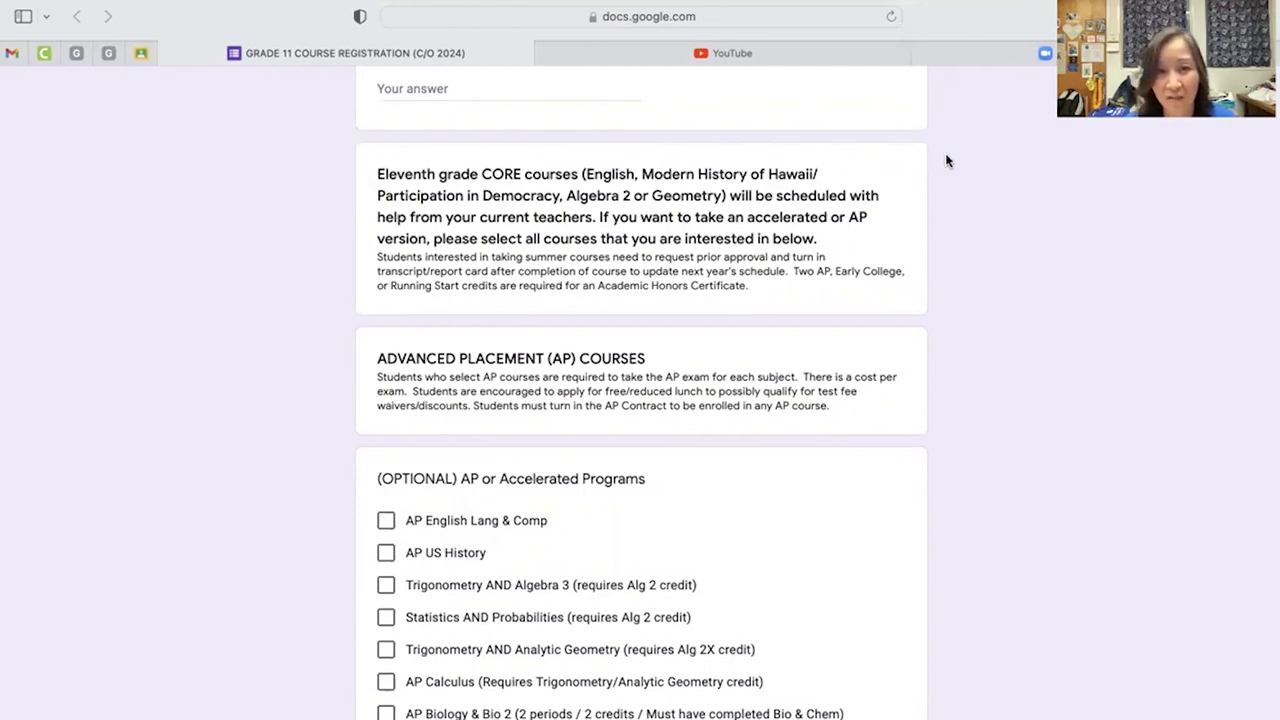
scroll(947, 161, "down", 5)
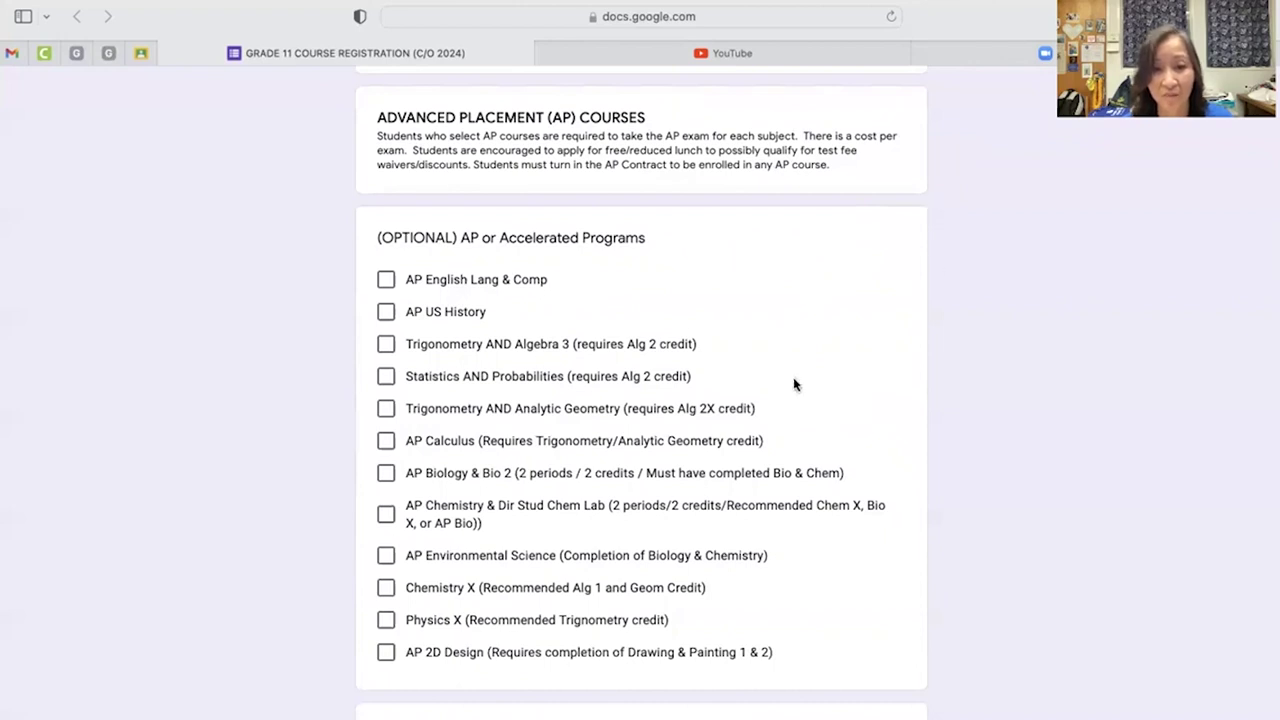
scroll(796, 378, "down", 2)
scroll(796, 378, "down", 8)
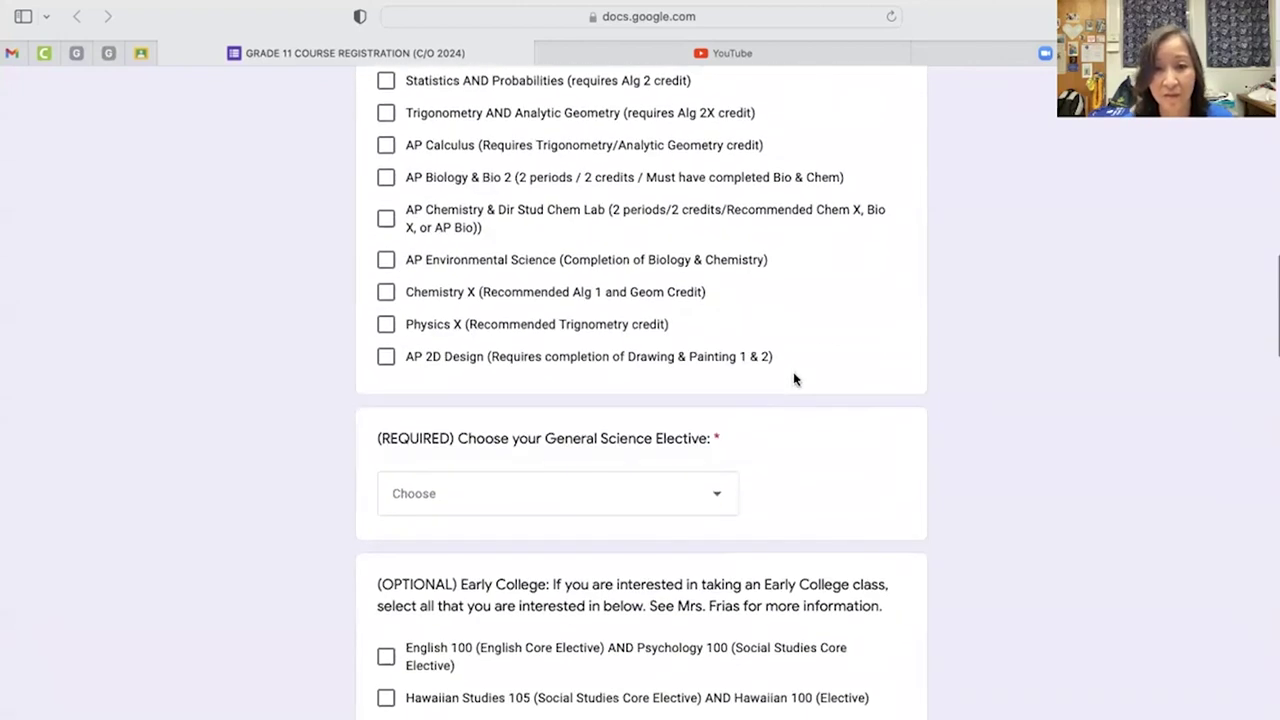
- View the available options for the required General Science Elective, leaving the question unanswered
scroll(794, 377, "down", 1)
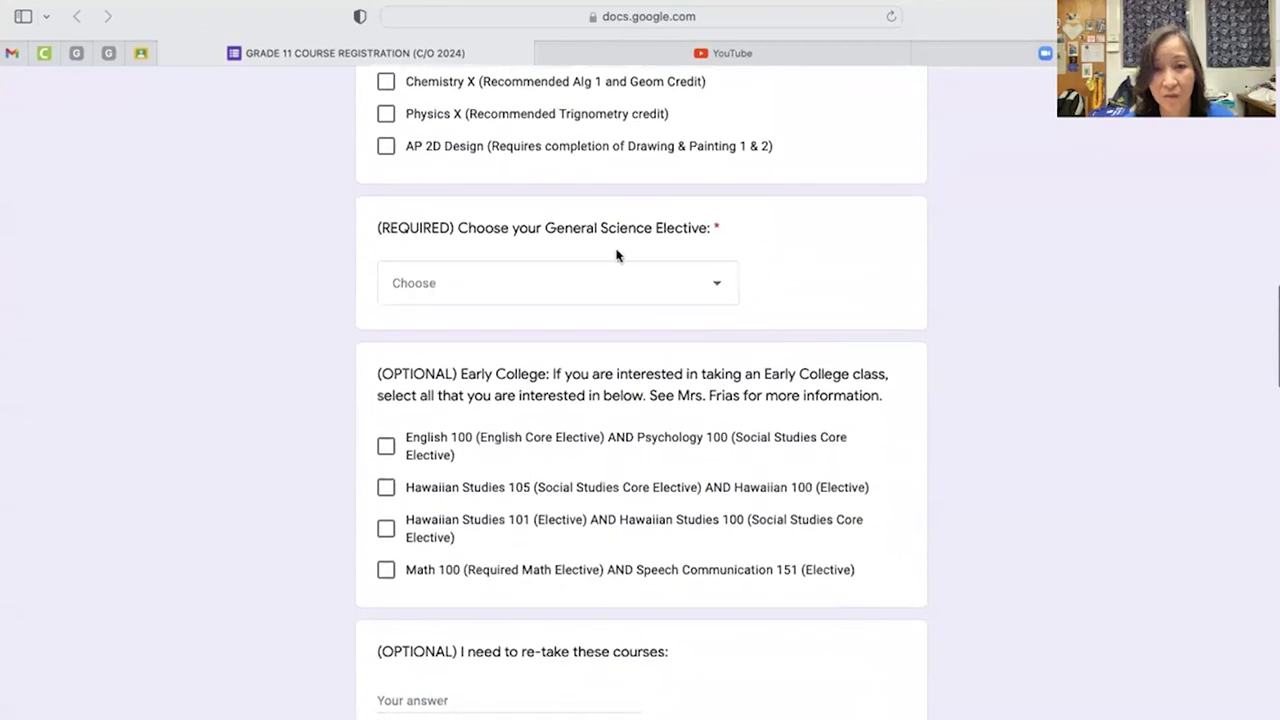
left_click(718, 285)
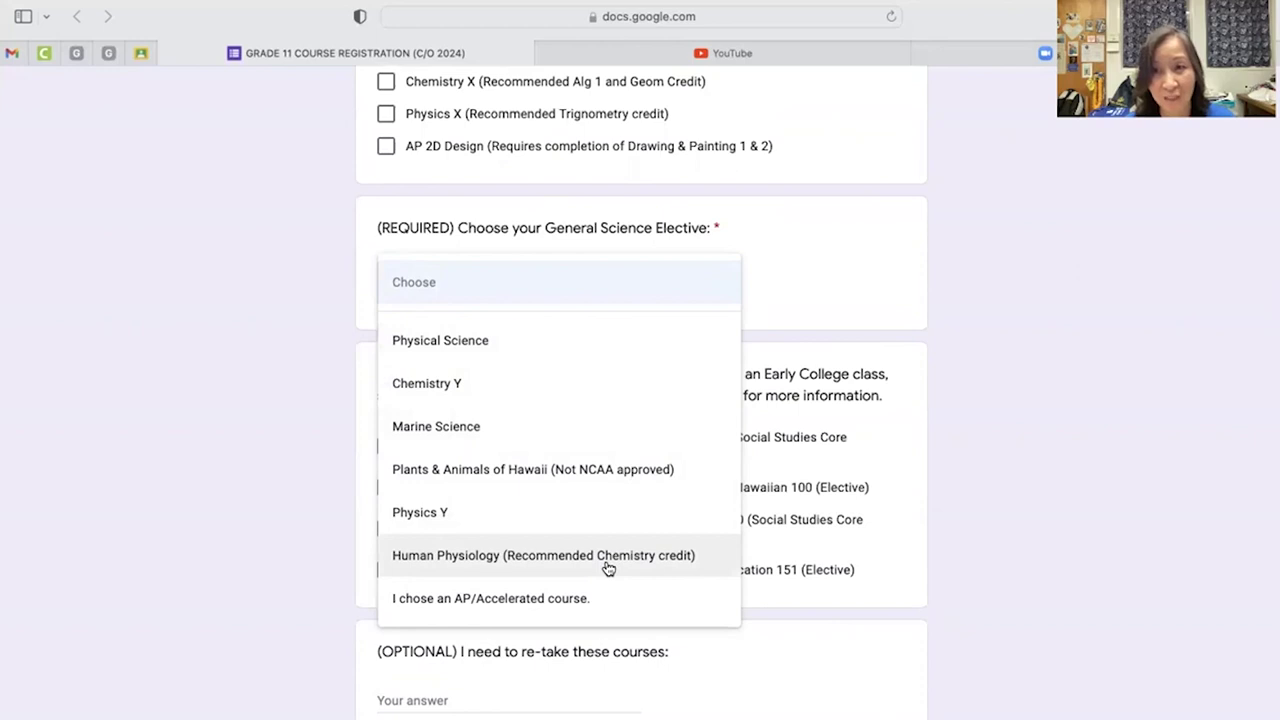
left_click(865, 298)
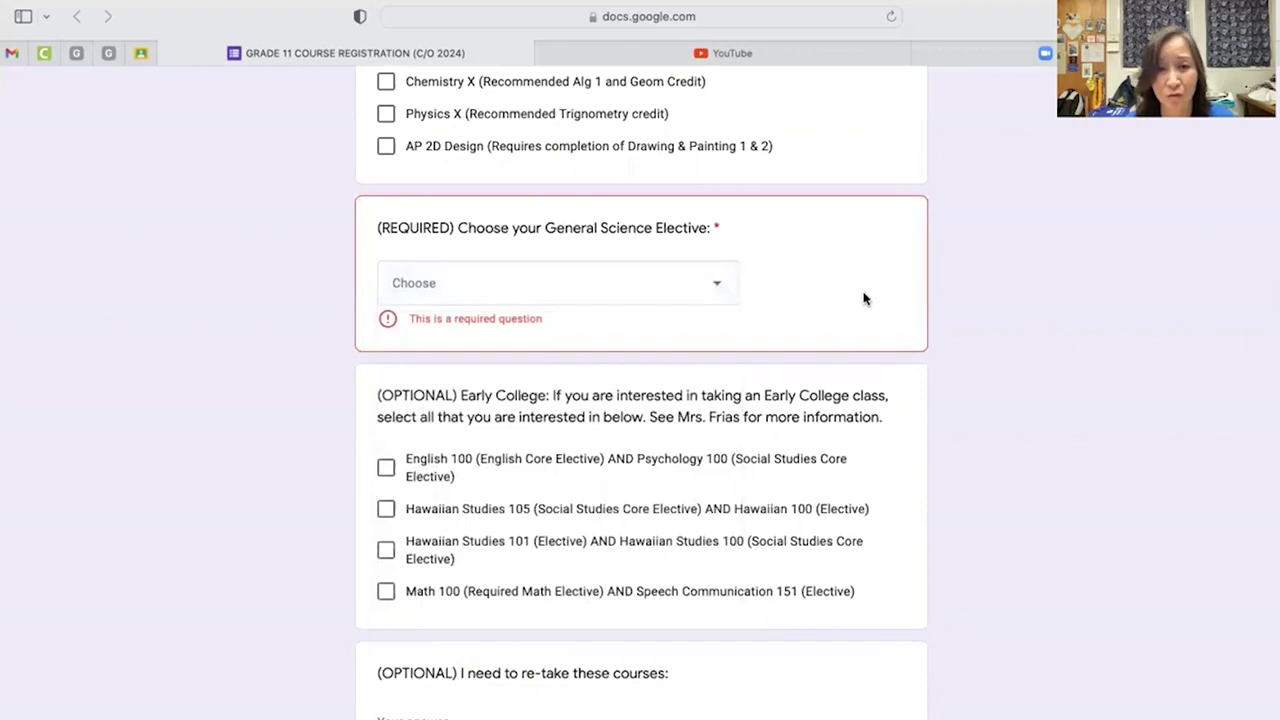
- Review the Early College, course re-take, recommended required elective and general elective sections through to the elective choices grid
scroll(865, 298, "down", 3)
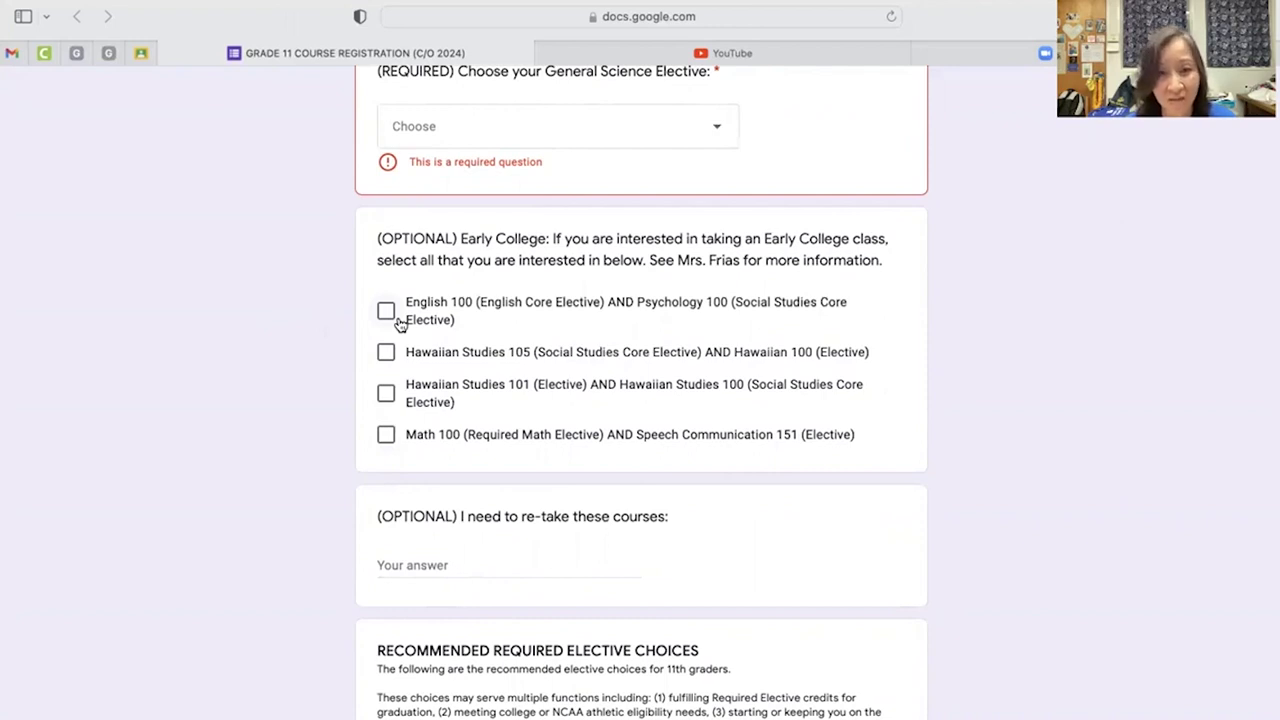
scroll(514, 483, "down", 3)
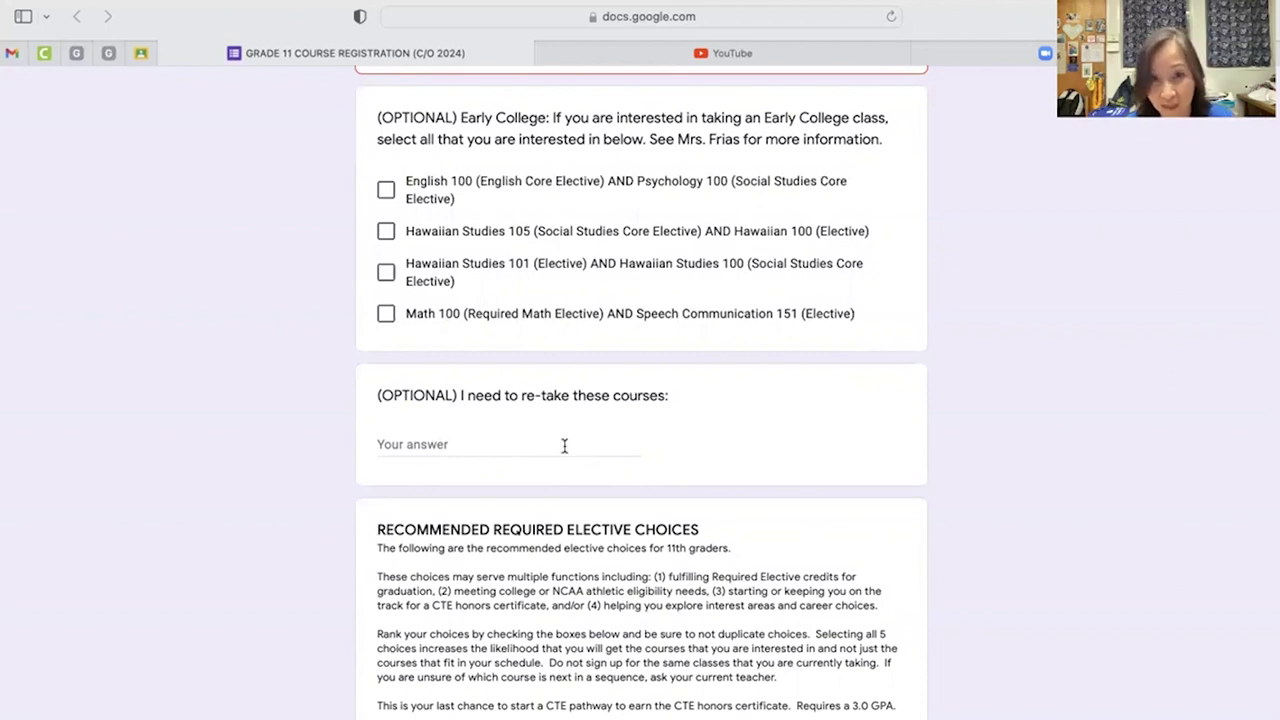
scroll(564, 446, "down", 2)
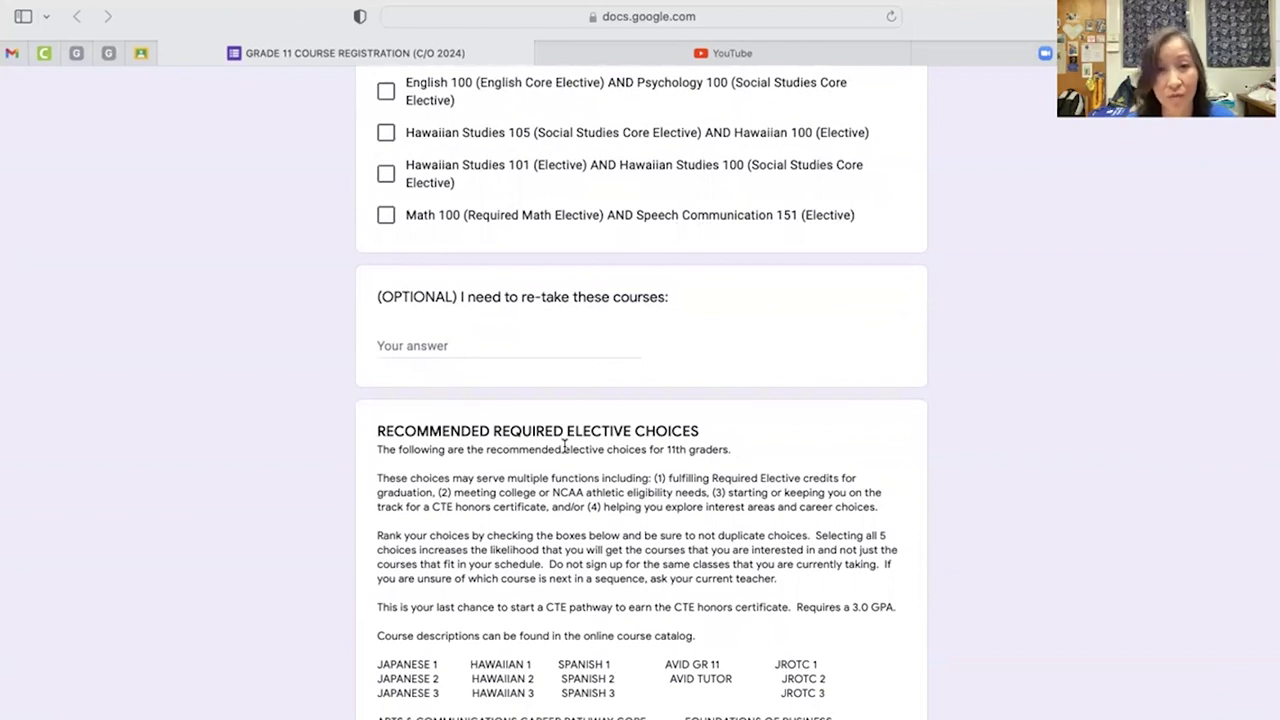
scroll(564, 446, "down", 2)
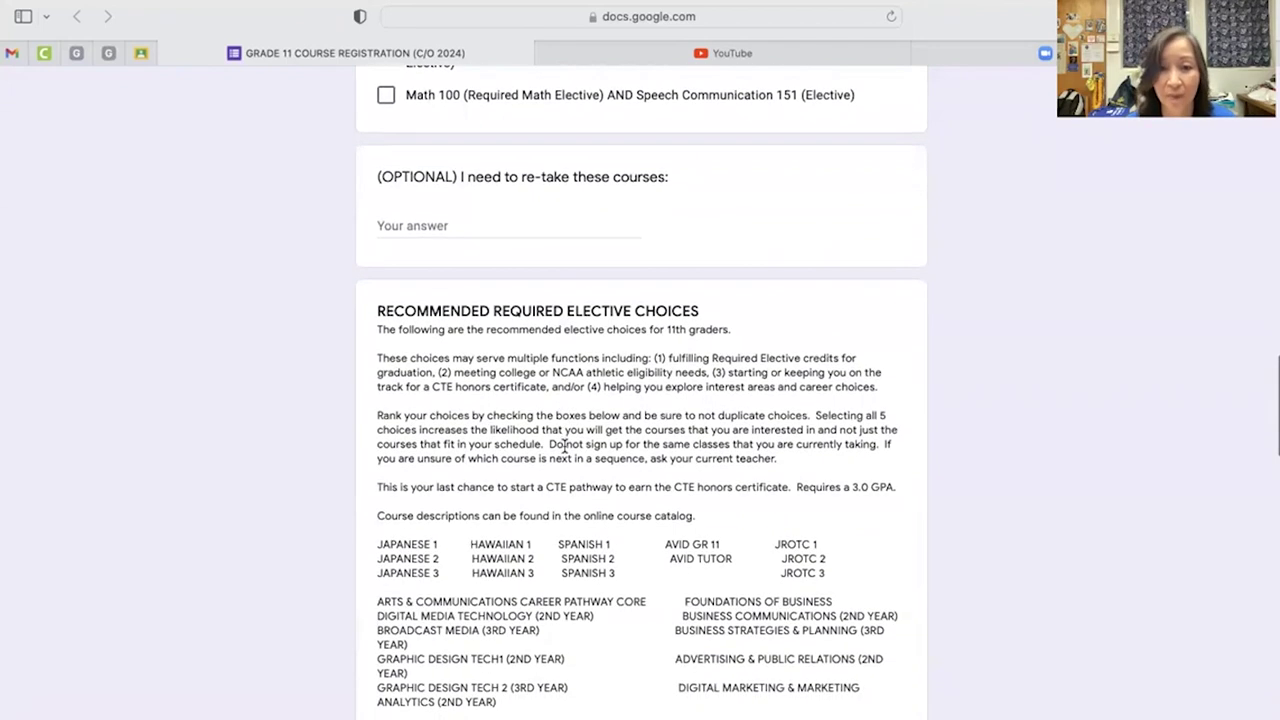
scroll(564, 446, "down", 2)
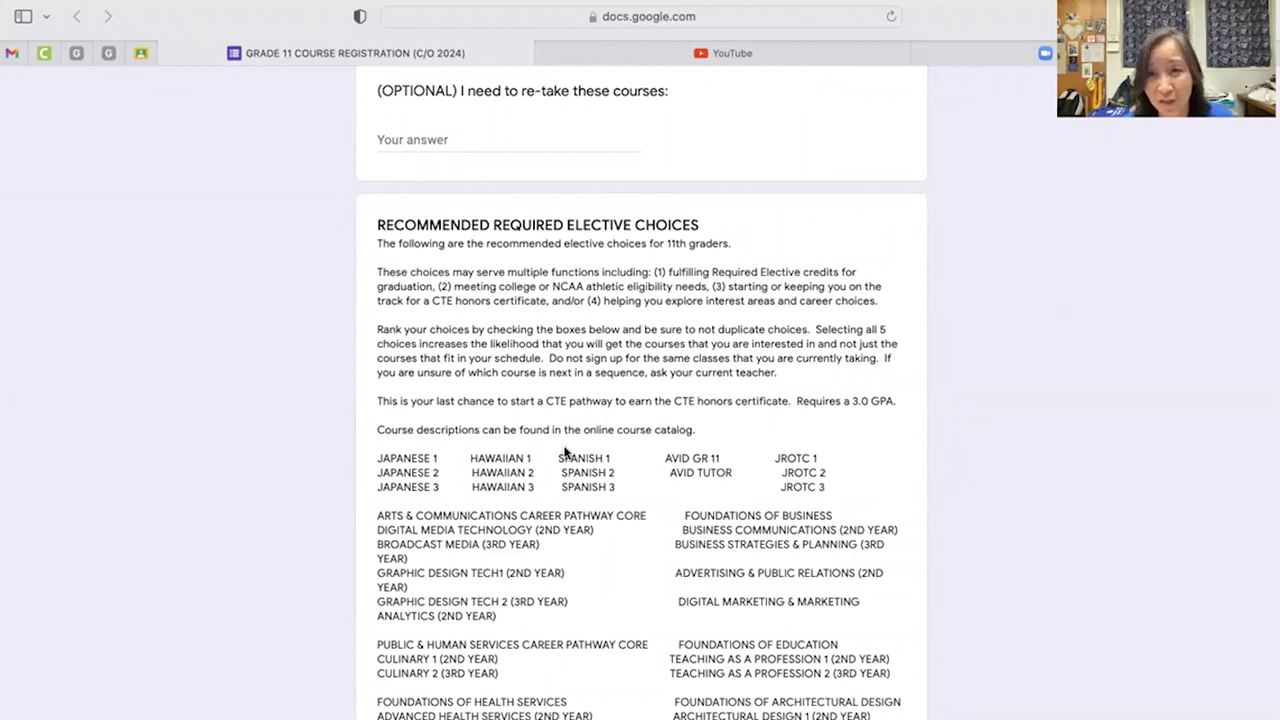
scroll(588, 415, "down", 1)
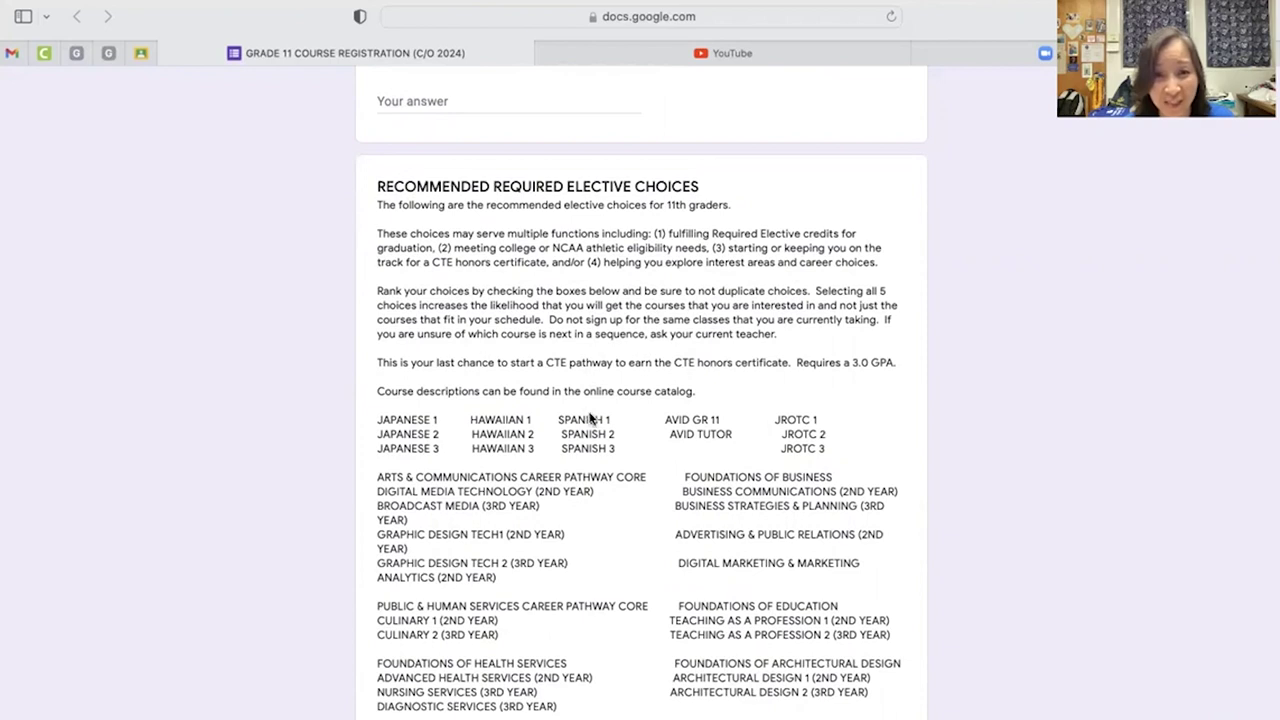
scroll(652, 444, "down", 4)
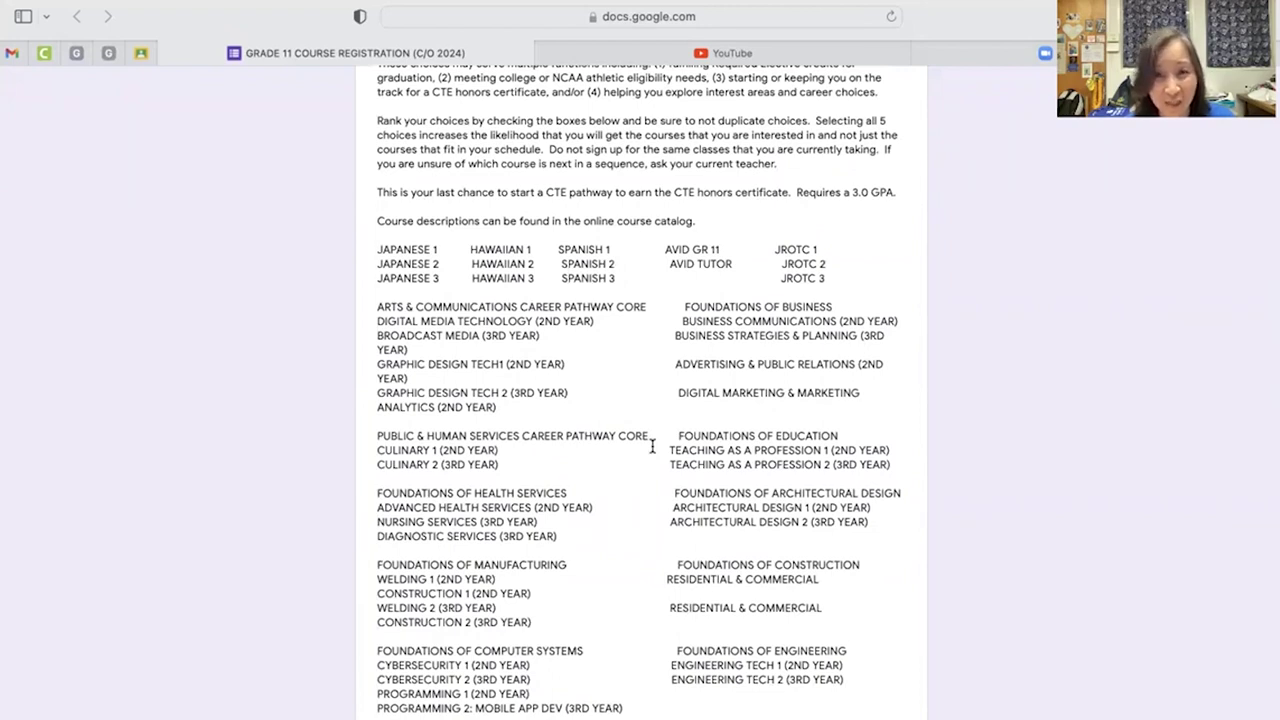
scroll(651, 447, "down", 5)
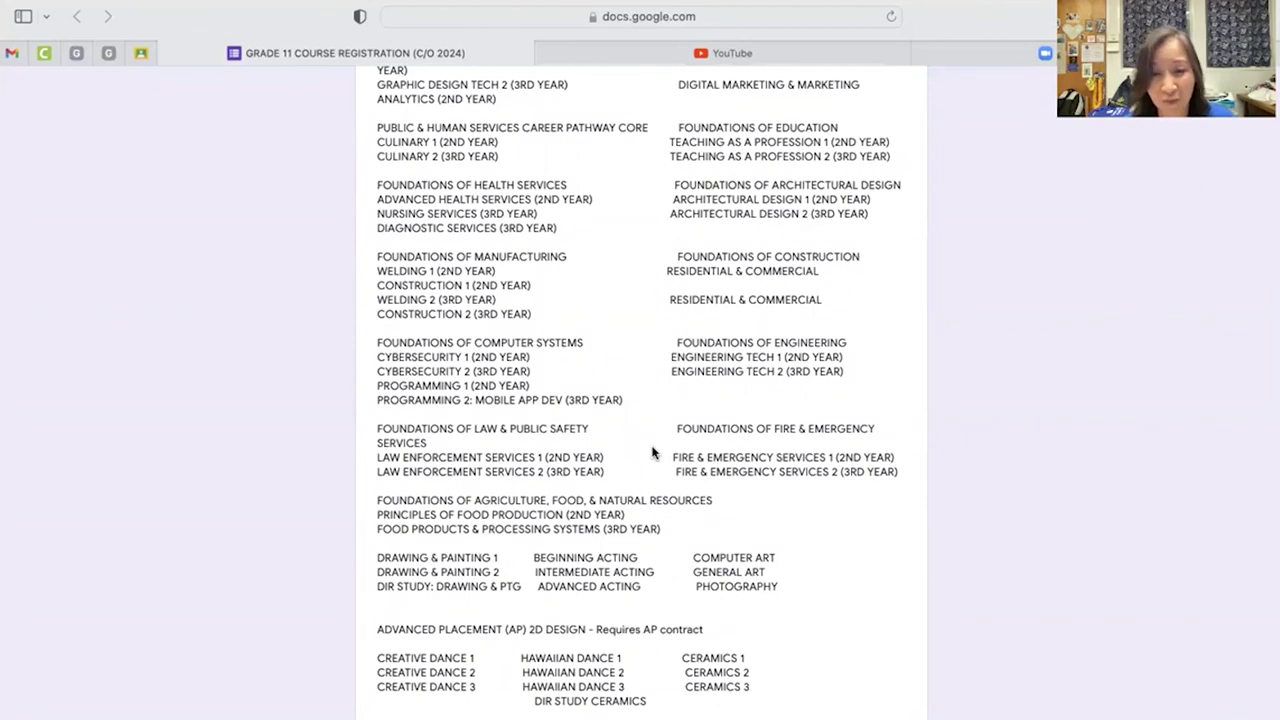
scroll(652, 453, "down", 10)
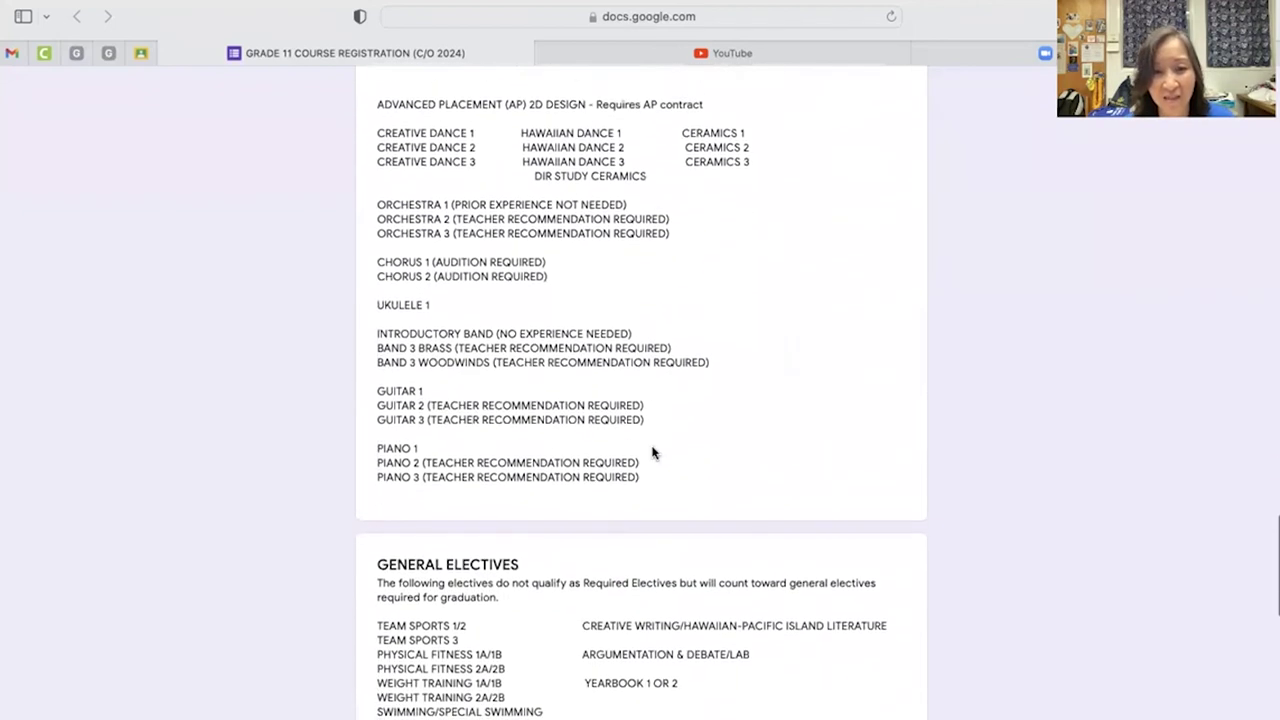
scroll(652, 453, "down", 11)
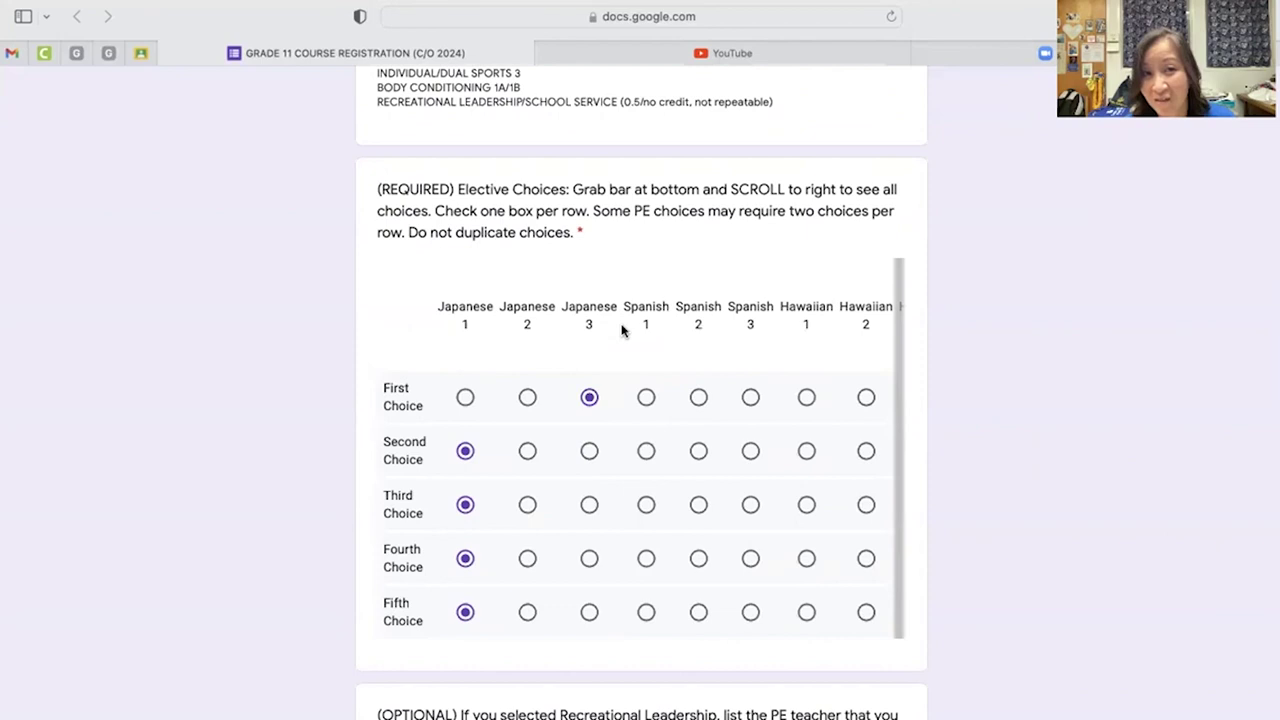
- Select FOUNDATIONS OF ENGINEERING as the first choice in the required Elective Choices grid
scroll(745, 536, "right", 2)
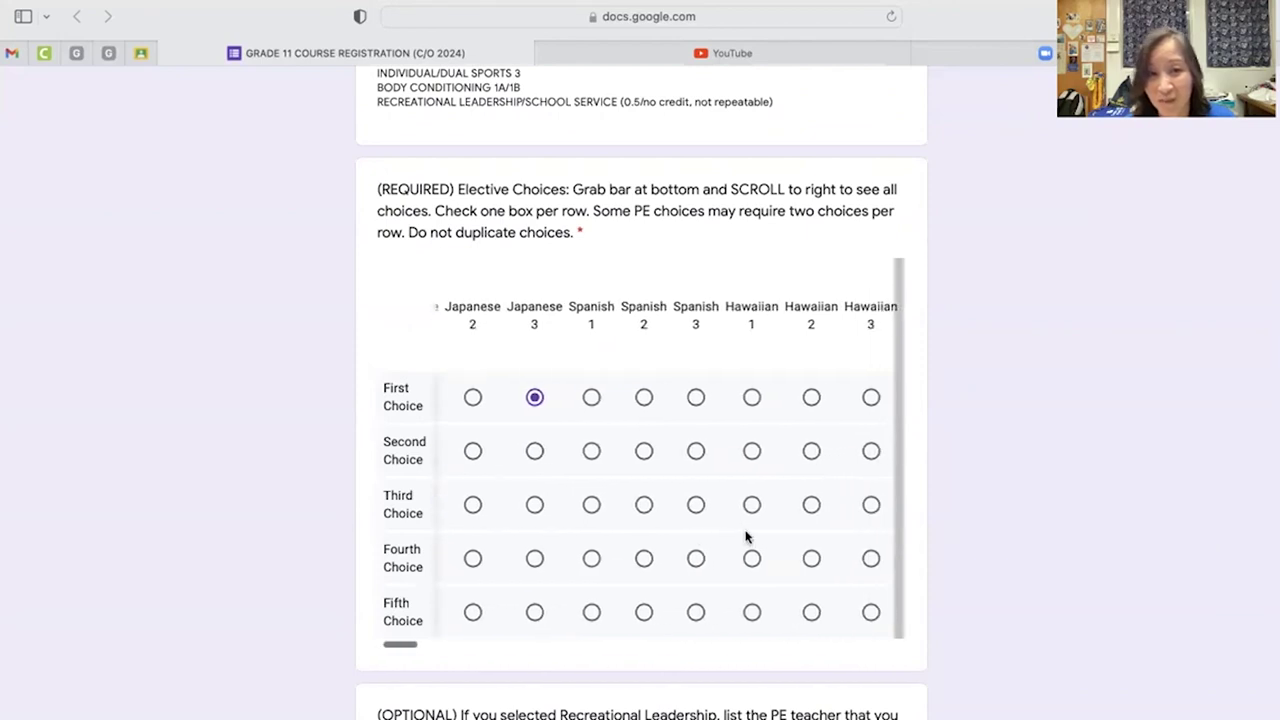
scroll(745, 536, "right", 5)
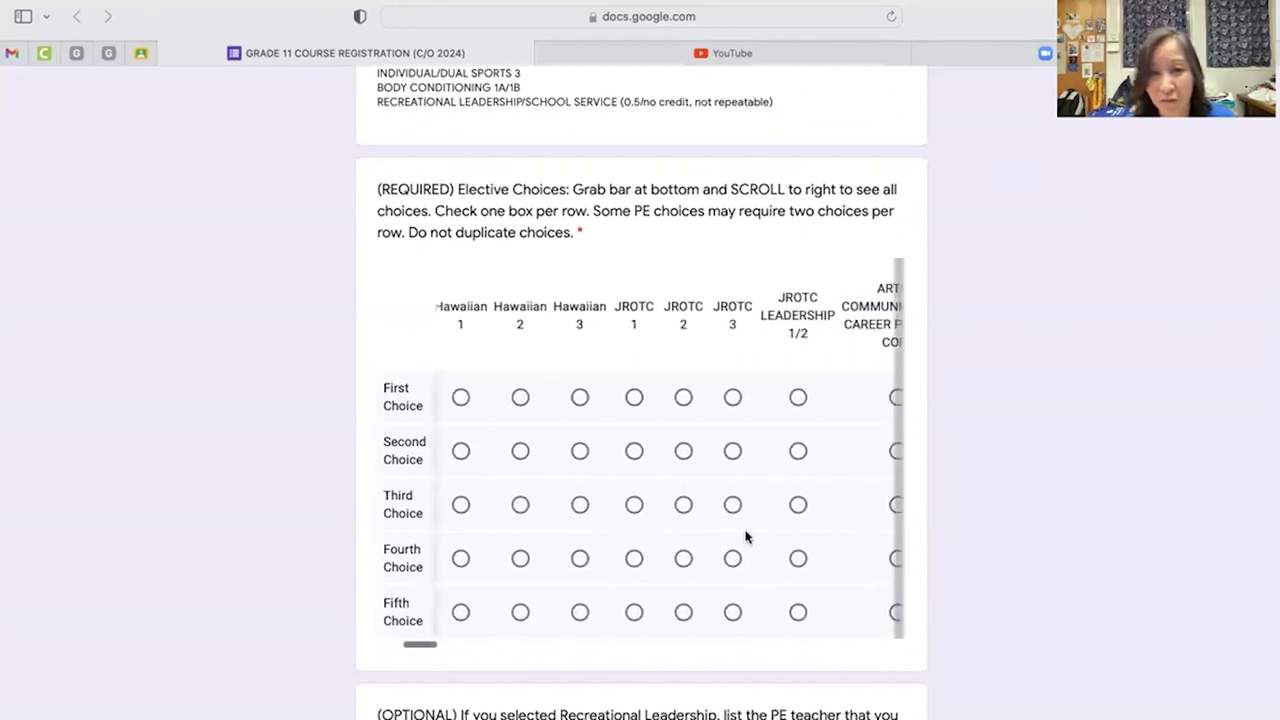
scroll(745, 536, "right", 5)
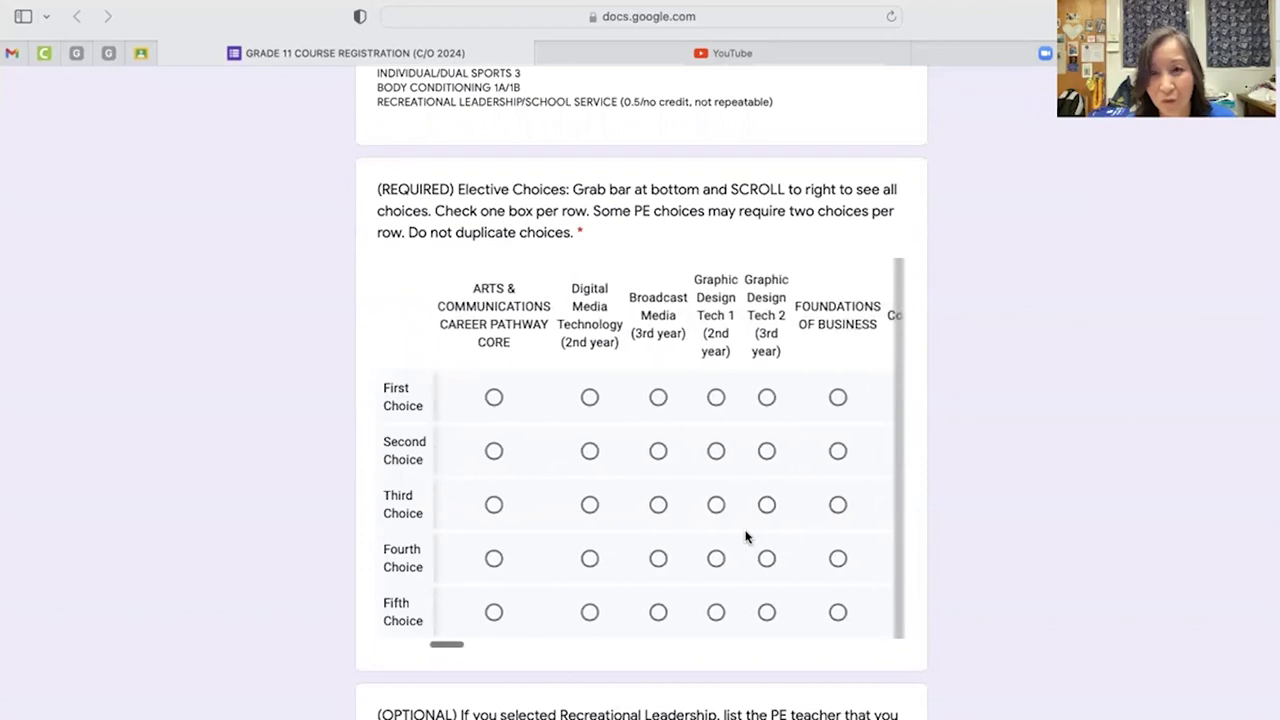
scroll(745, 536, "right", 5)
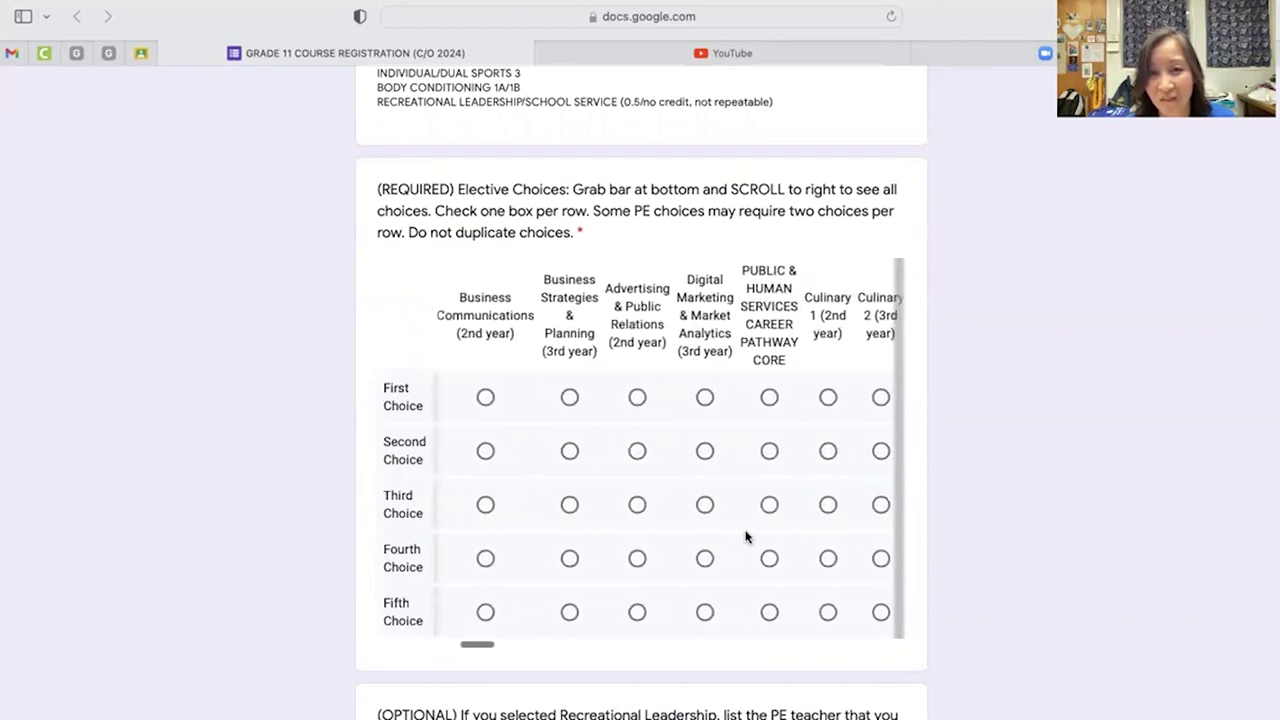
scroll(745, 536, "right", 5)
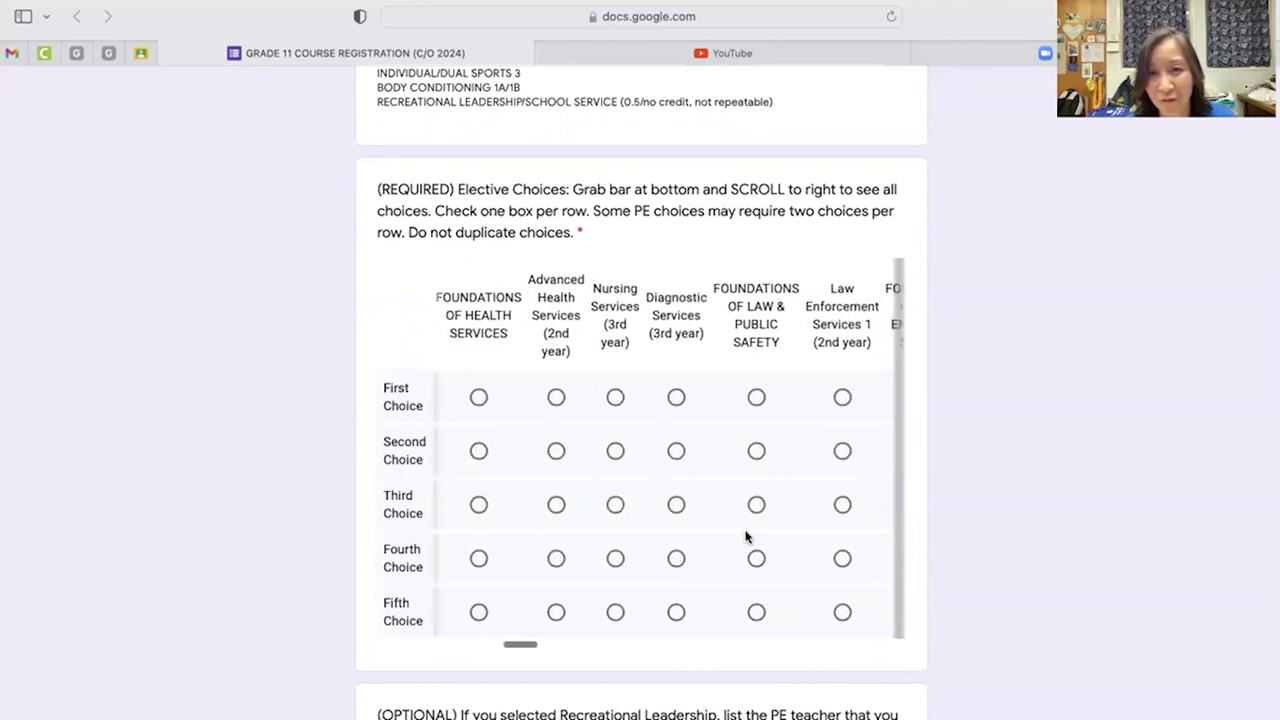
scroll(745, 536, "right", 5)
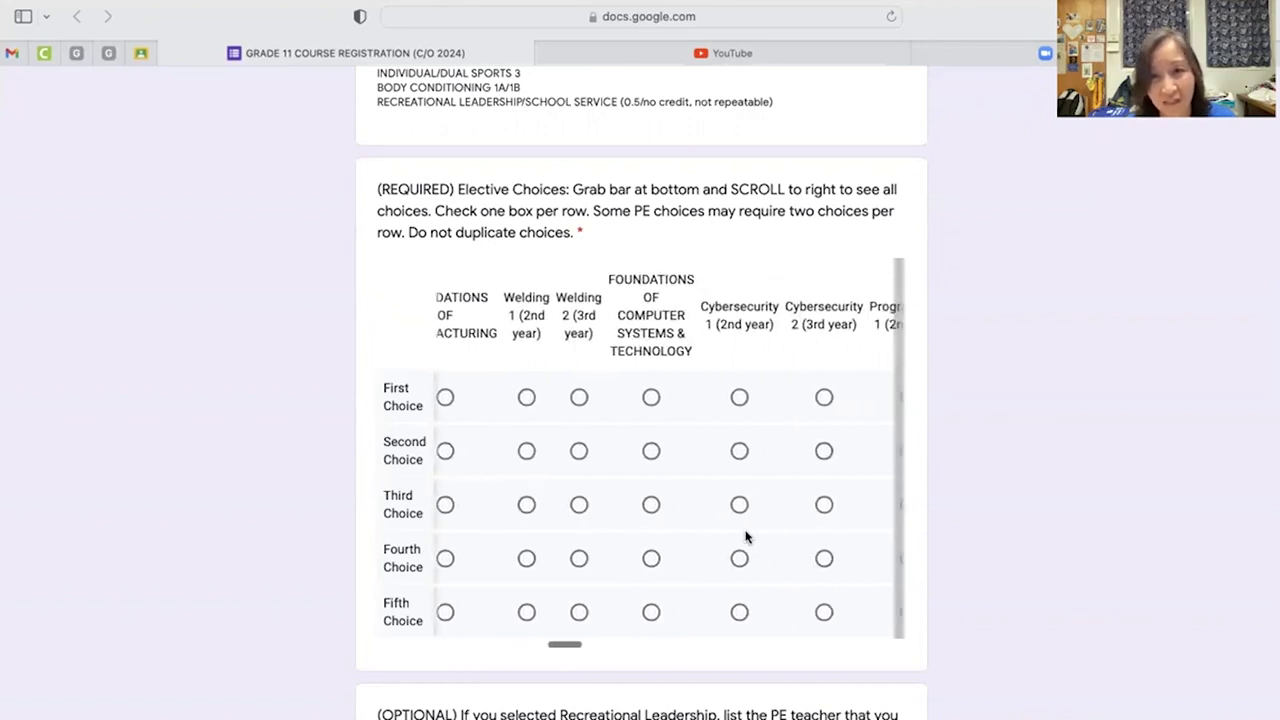
scroll(745, 537, "right", 4)
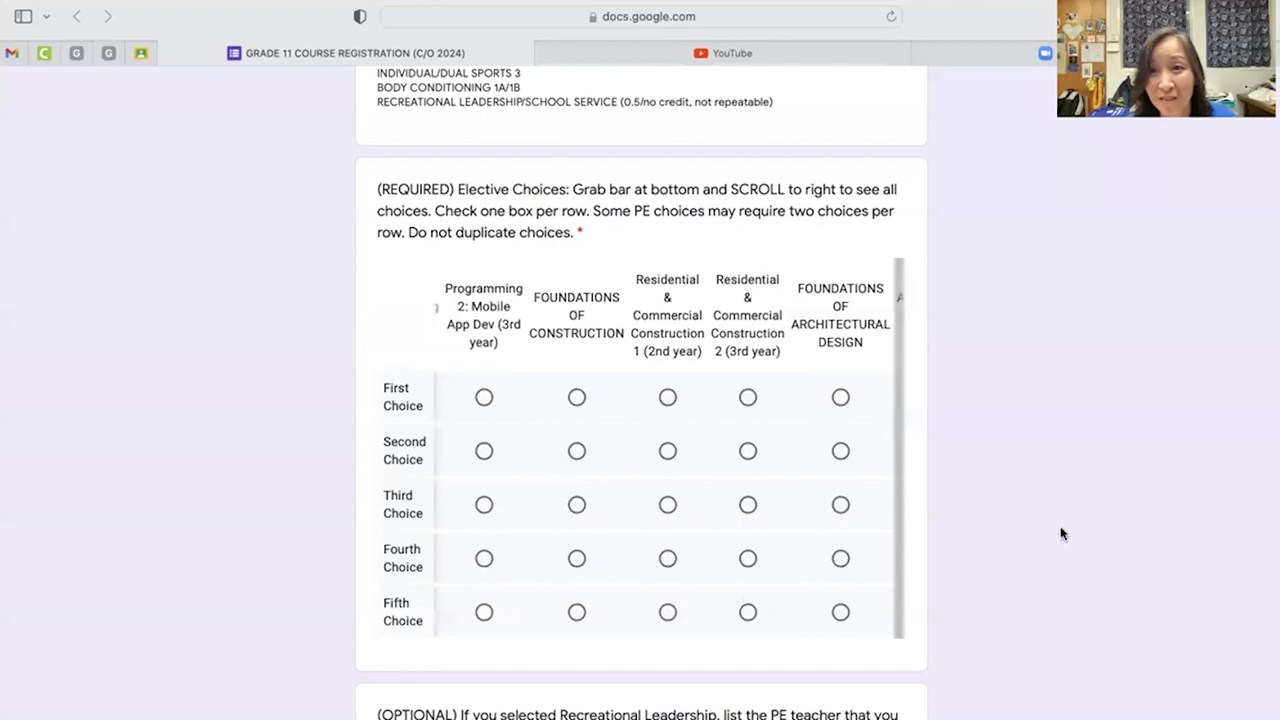
scroll(706, 552, "right", 5)
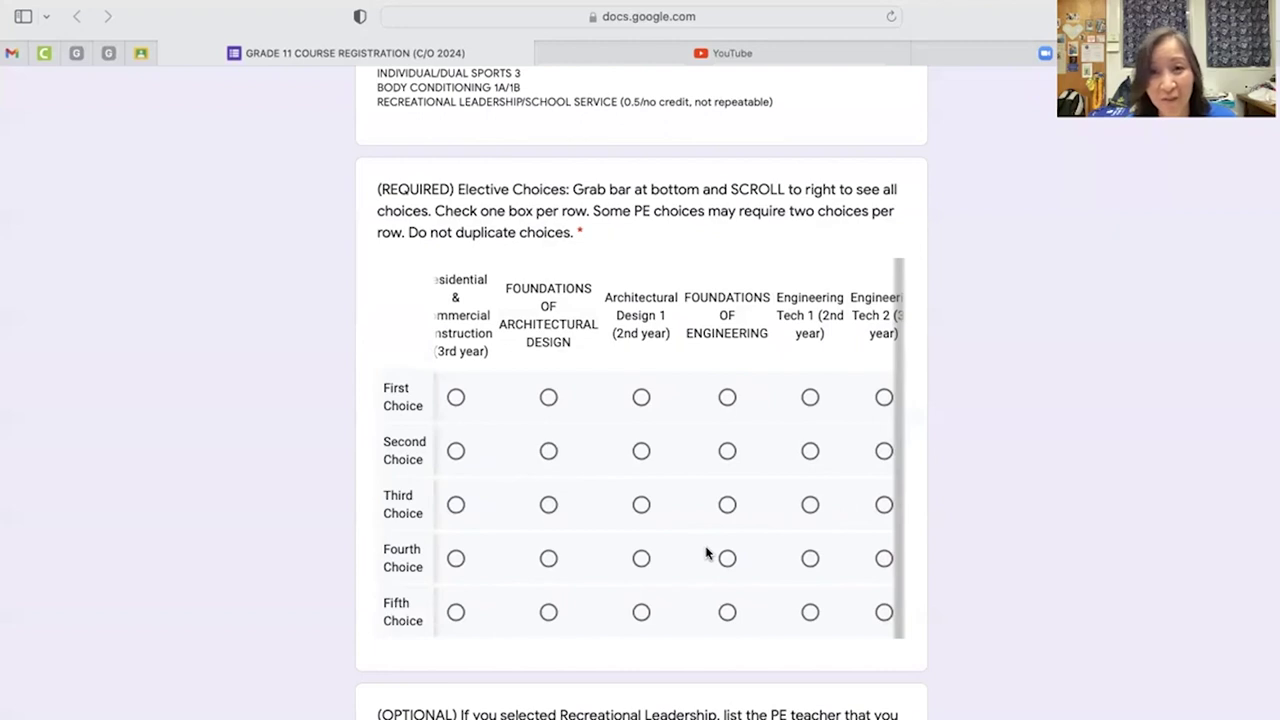
scroll(706, 552, "right", 2)
left_click(635, 398)
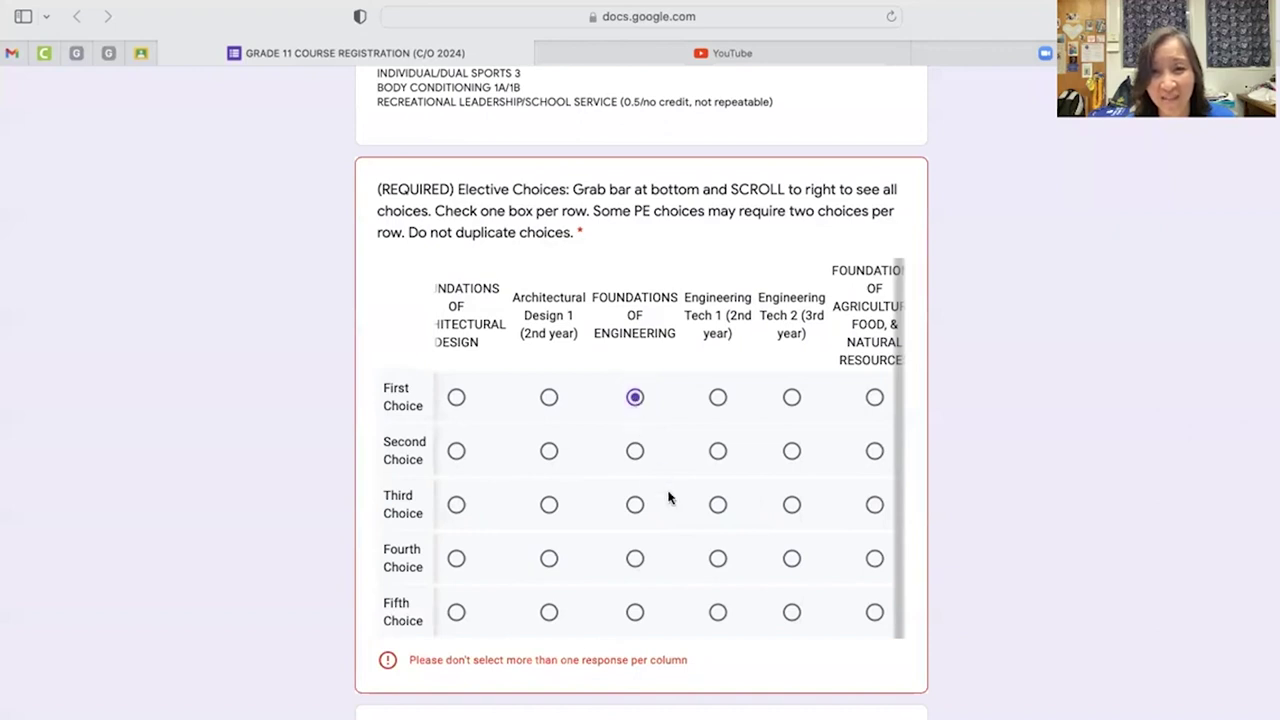
- Select DRAWING & PAINTING 1 as the second elective choice and CREATIVE DANCE 1 as the third
scroll(669, 500, "right", 4)
scroll(669, 500, "right", 6)
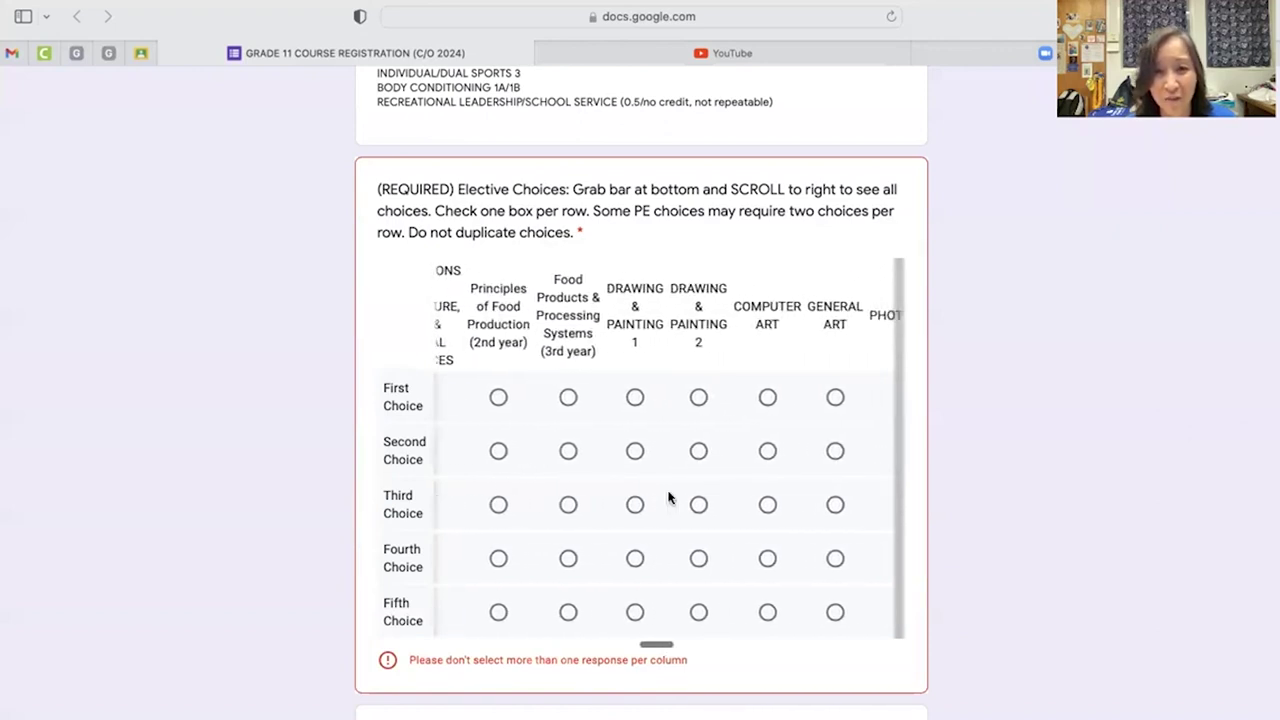
left_click(635, 452)
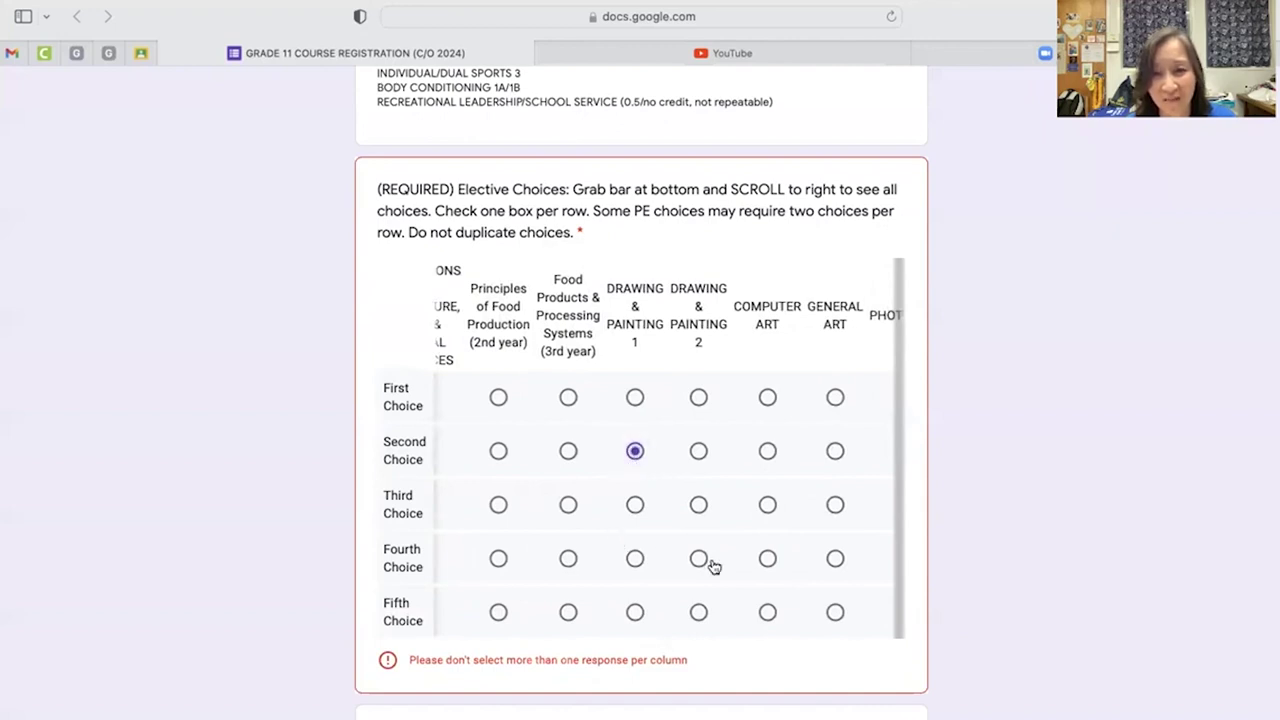
scroll(714, 566, "right", 10)
scroll(714, 566, "right", 5)
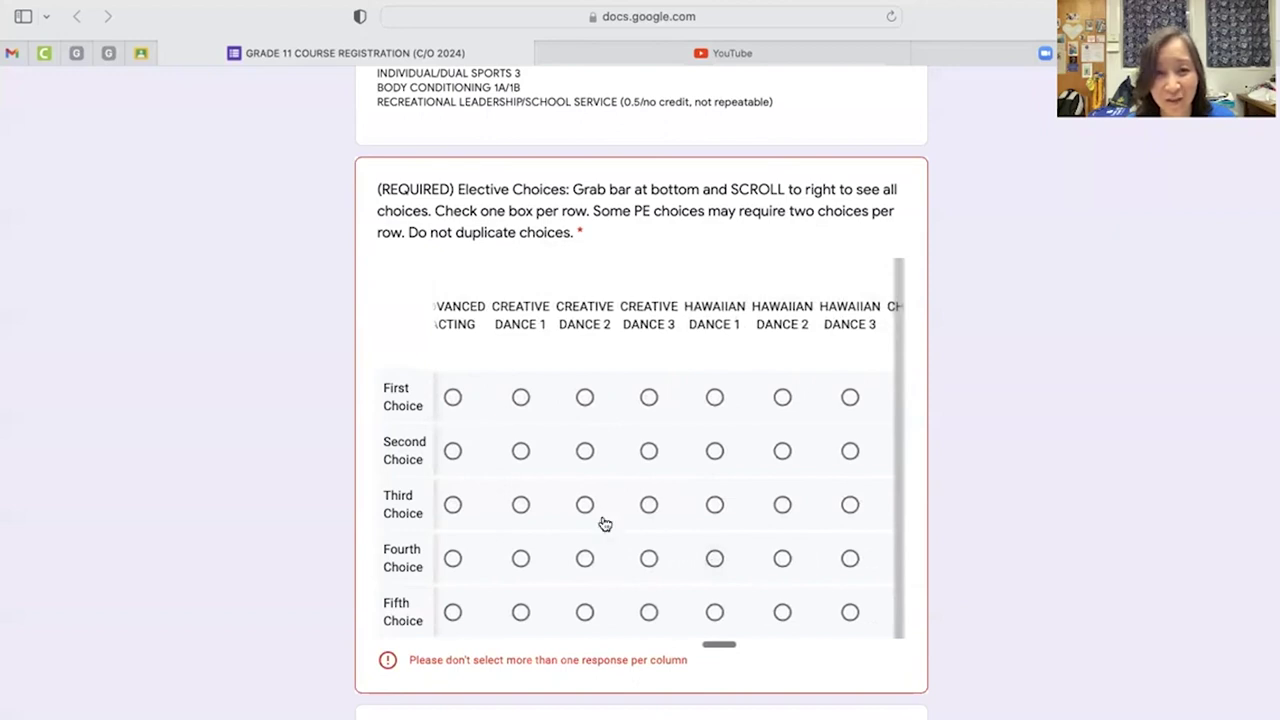
left_click(520, 505)
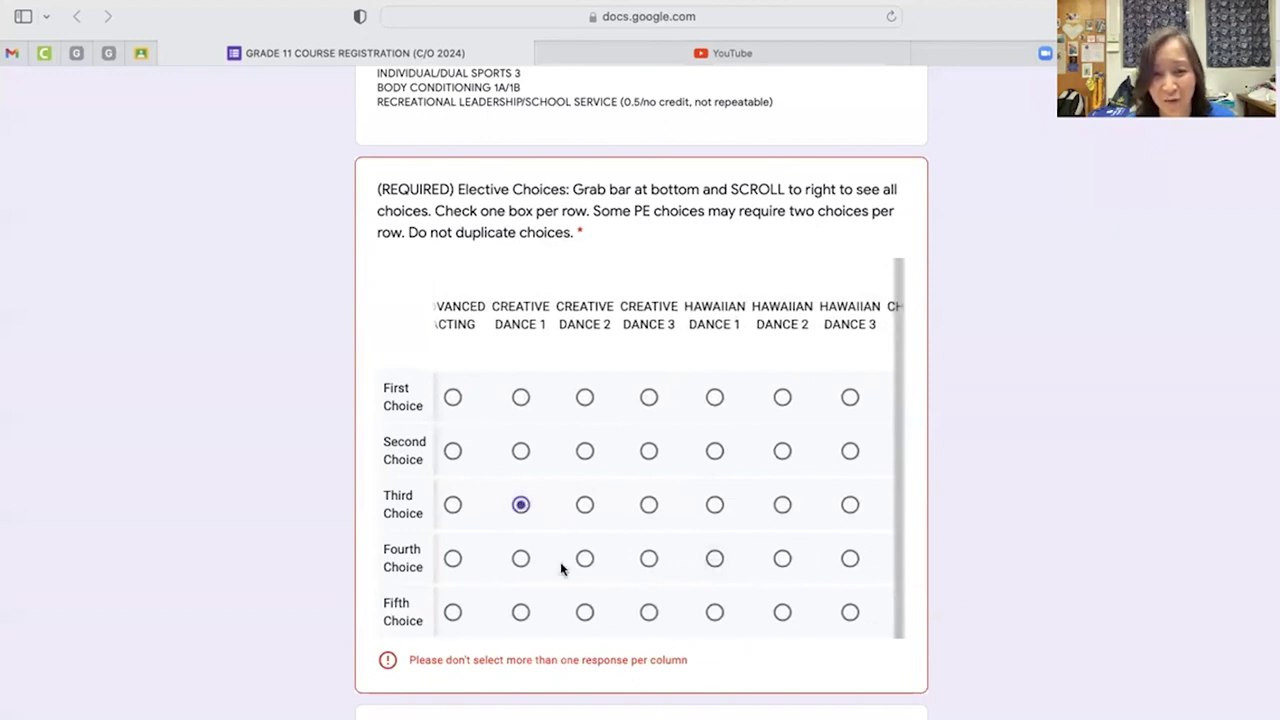
- Review the remaining elective columns through SCHOOL SERVICE (COUNSELORS) and the optional questions below the grid
scroll(768, 556, "right", 7)
scroll(768, 556, "right", 9)
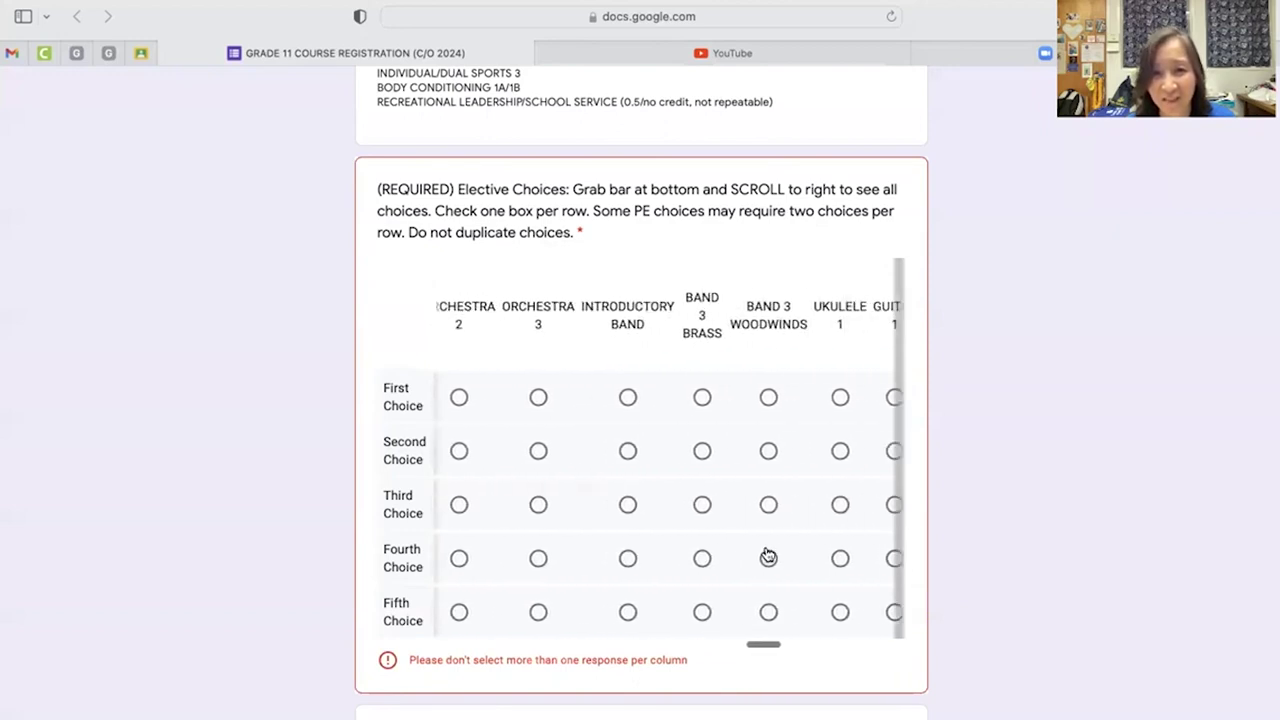
scroll(768, 556, "right", 1)
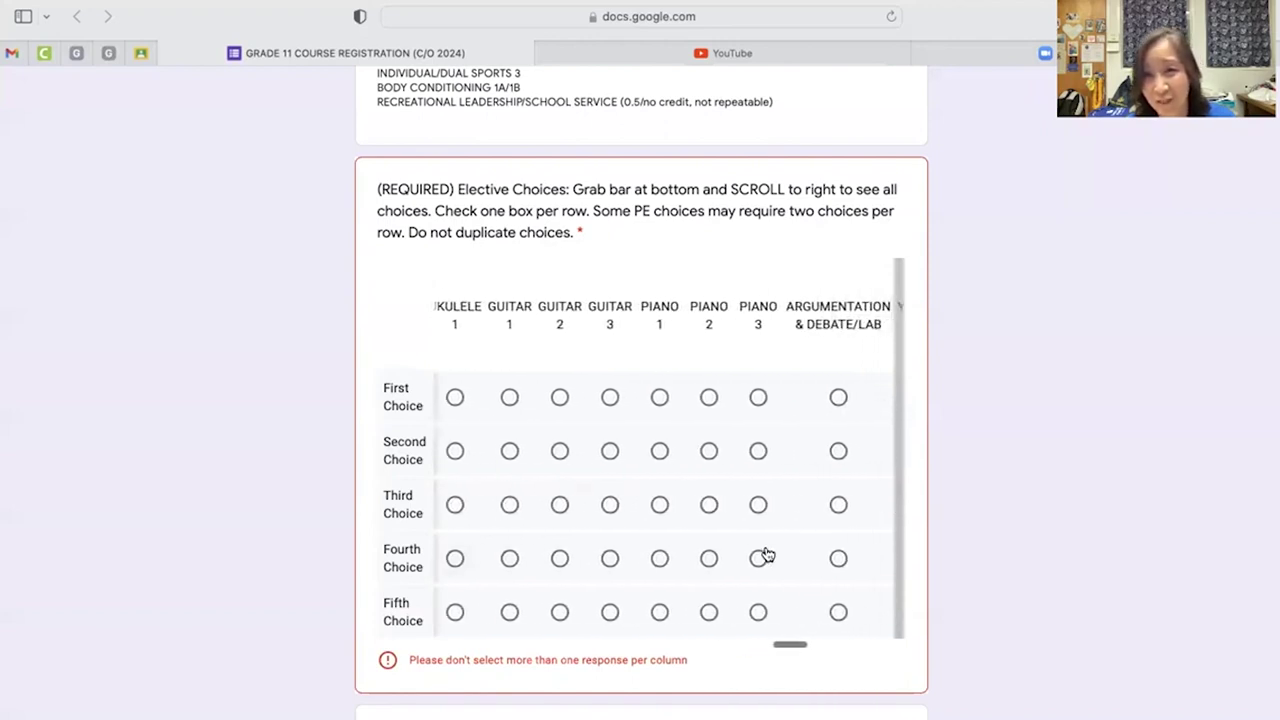
scroll(766, 556, "right", 10)
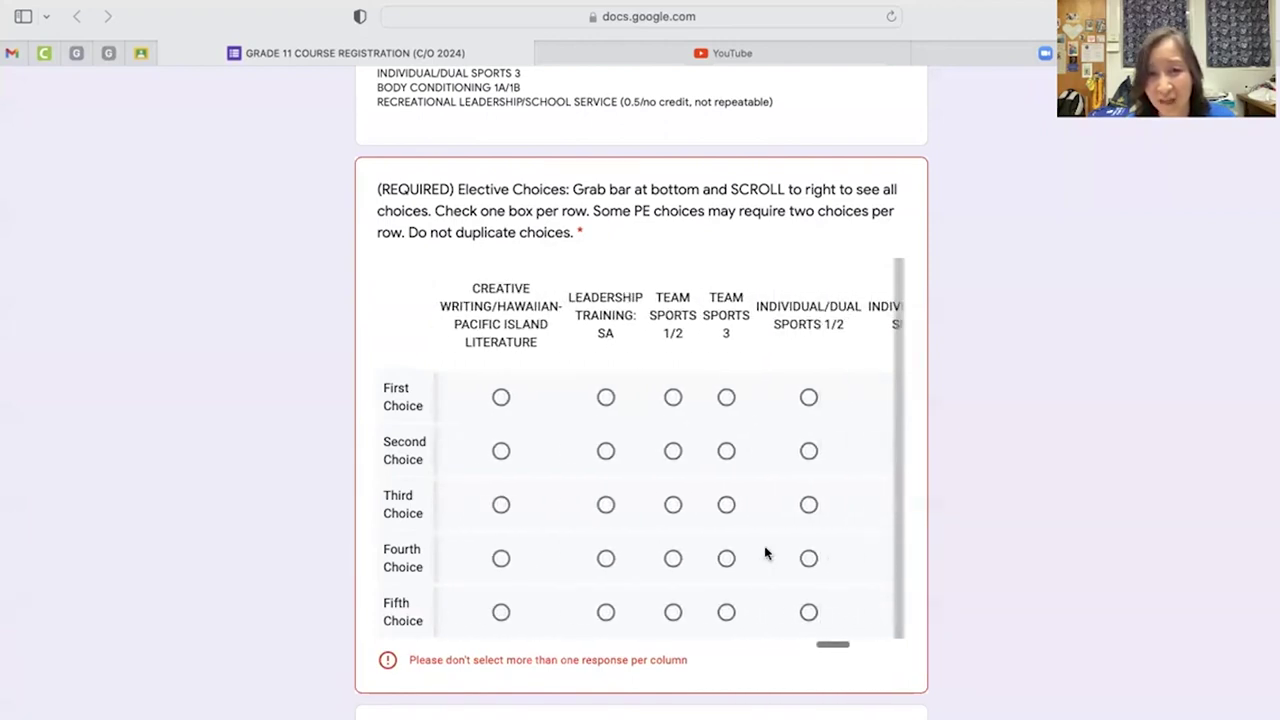
scroll(766, 553, "right", 6)
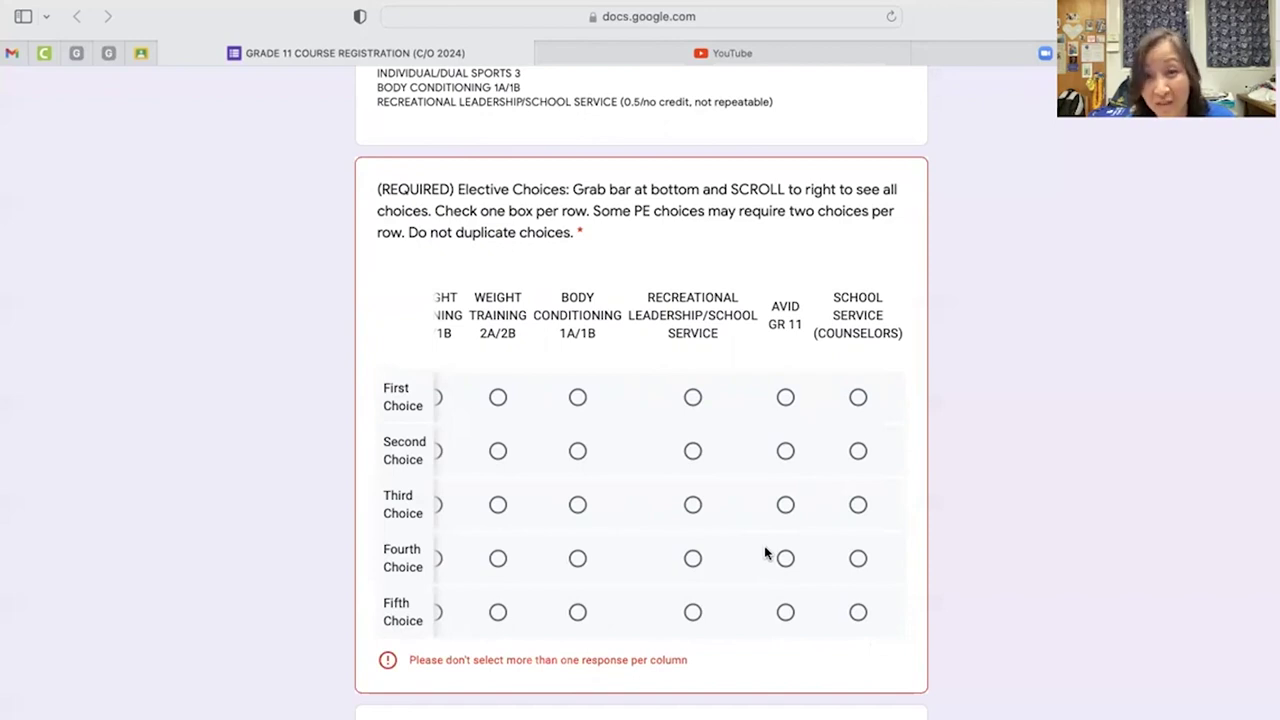
scroll(765, 553, "down", 3)
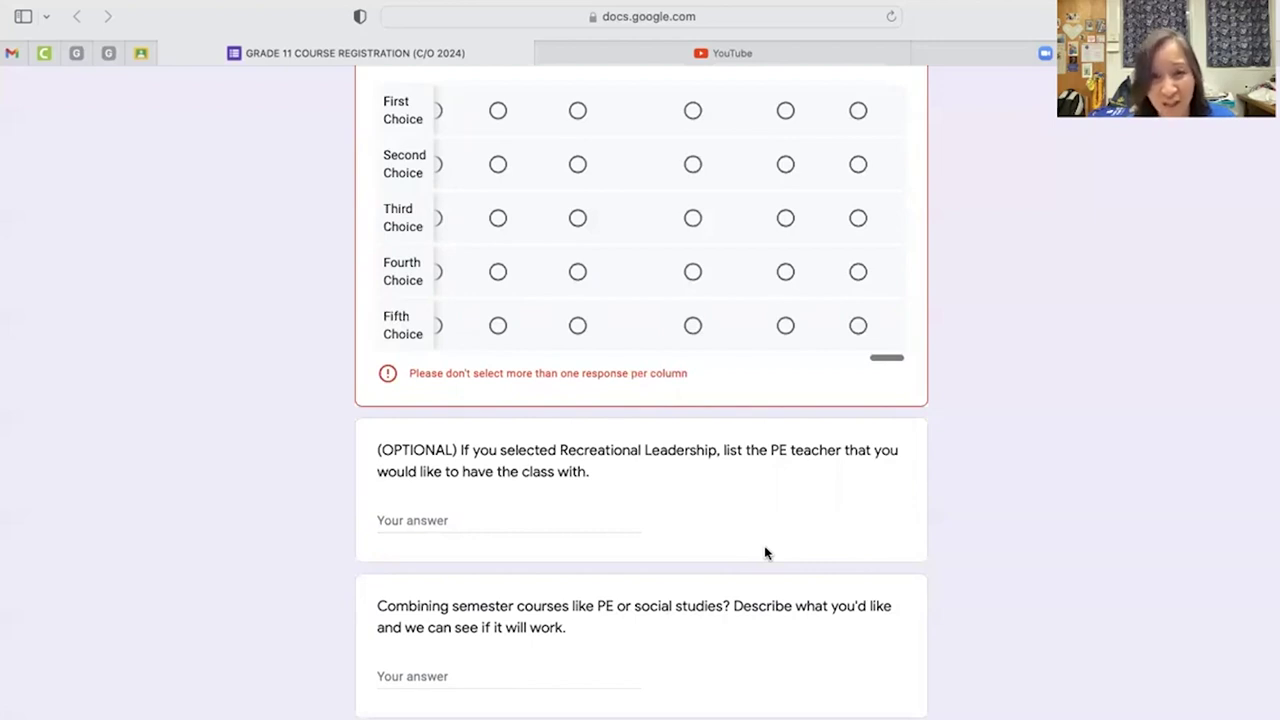
scroll(765, 553, "up", 5)
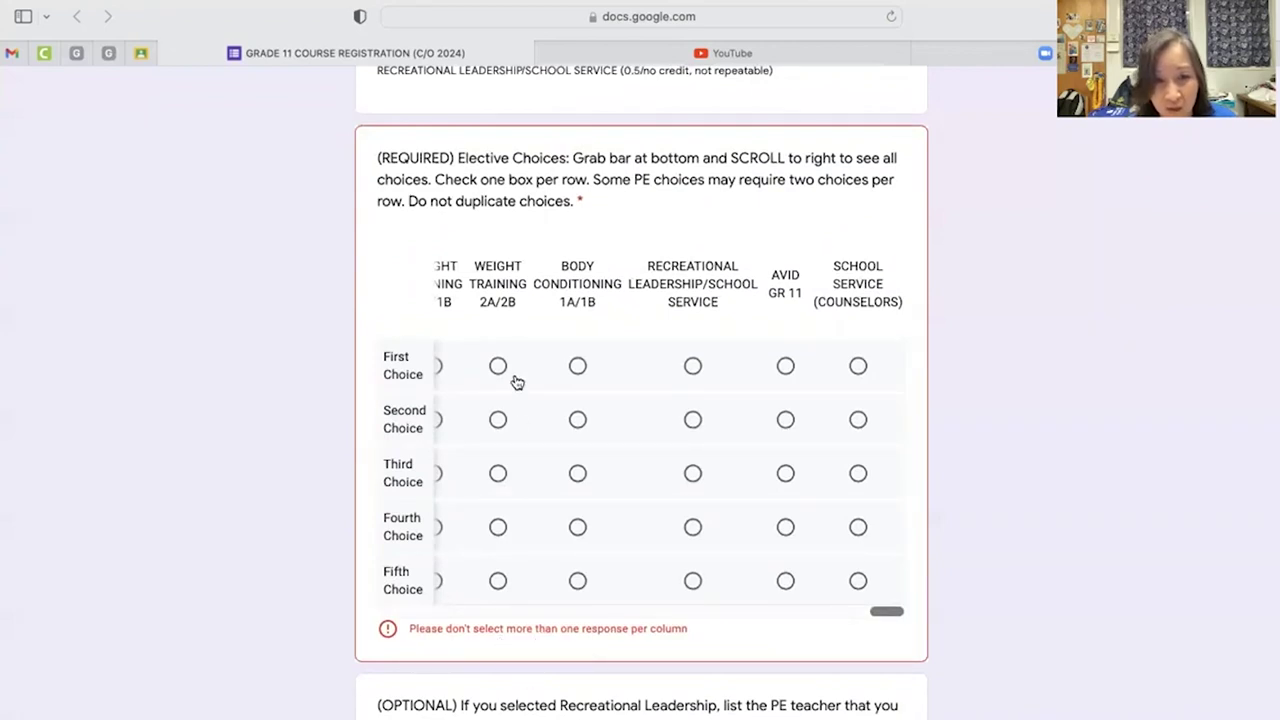
- Select BODY CONDITIONING 1A/1B for all five elective choices, first through fifth
scroll(500, 551, "left", 2)
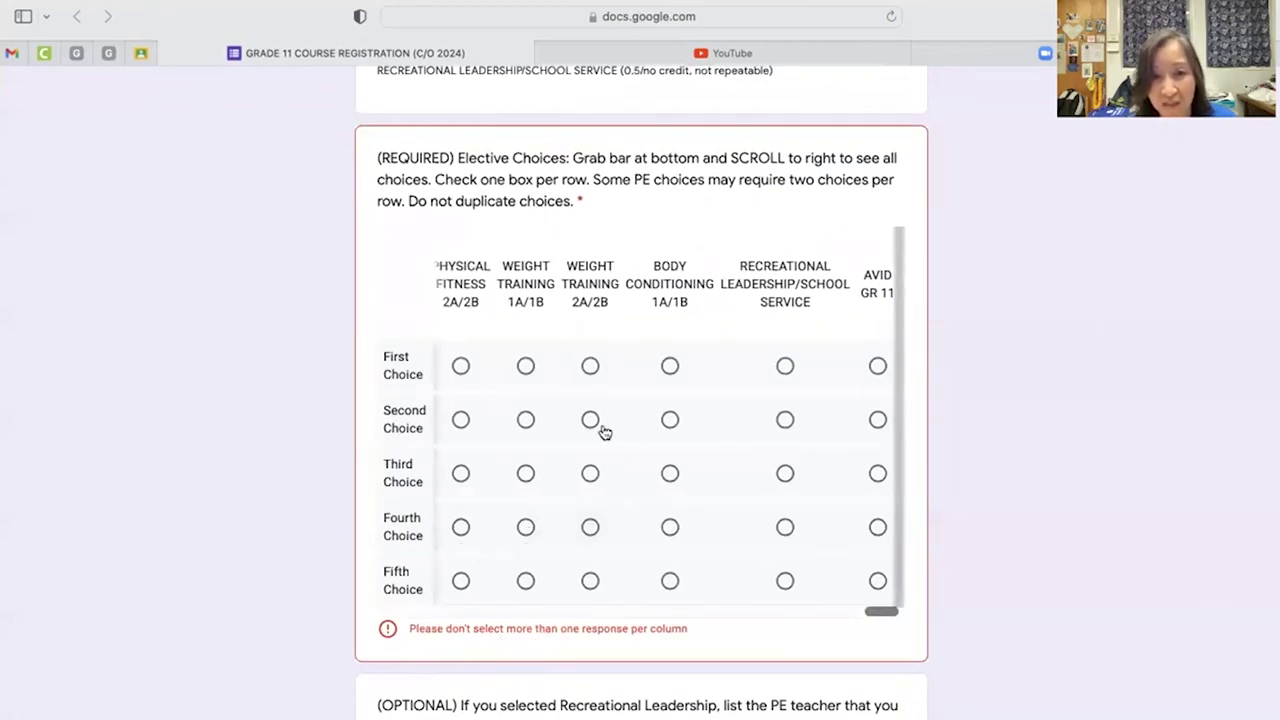
left_click(670, 366)
left_click(670, 419)
left_click(670, 473)
left_click(670, 527)
left_click(670, 581)
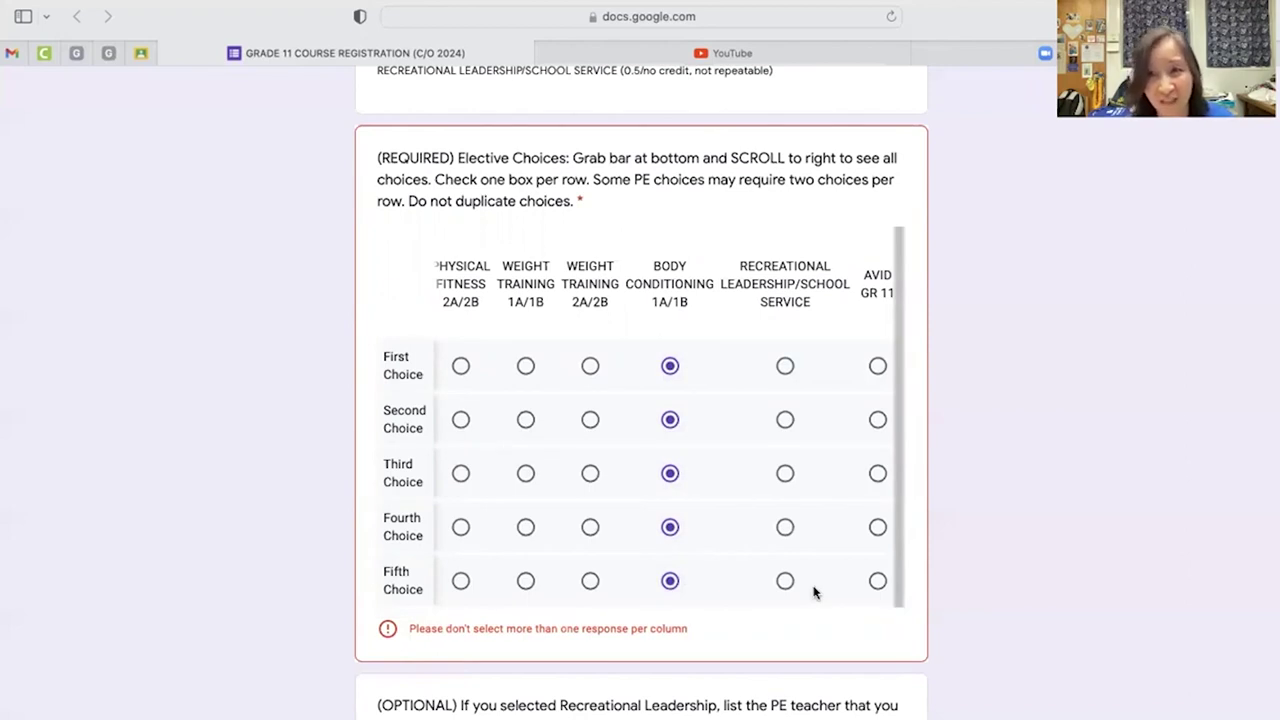
- Change the first elective choice to PHYSICAL FITNESS 2A/2B and the third choice to GUITAR 1
scroll(718, 585, "down", 5)
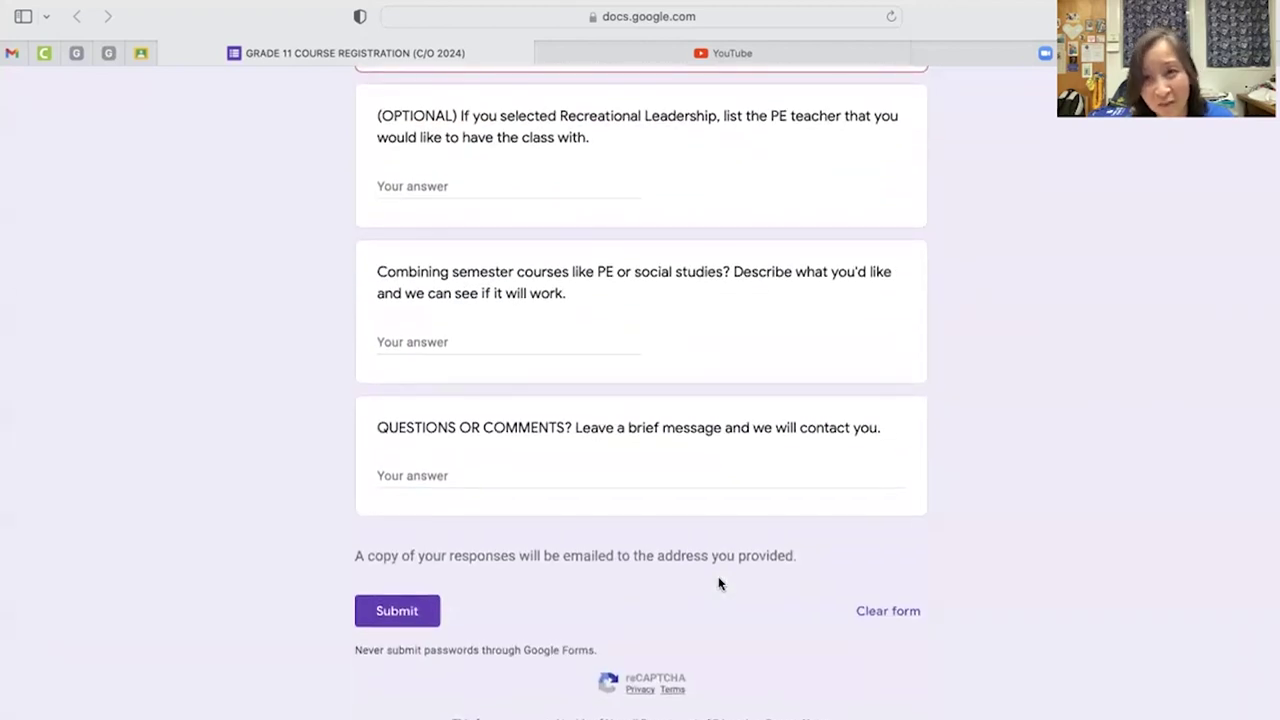
scroll(718, 585, "up", 3)
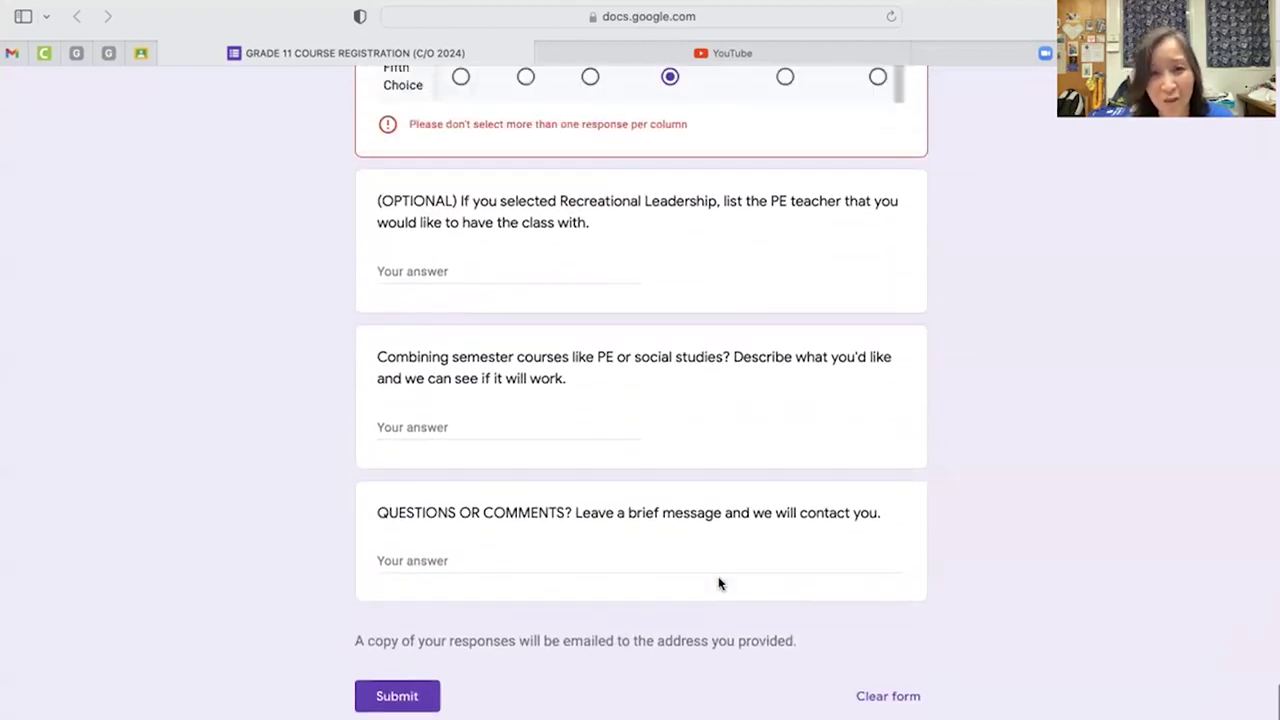
scroll(718, 585, "up", 1)
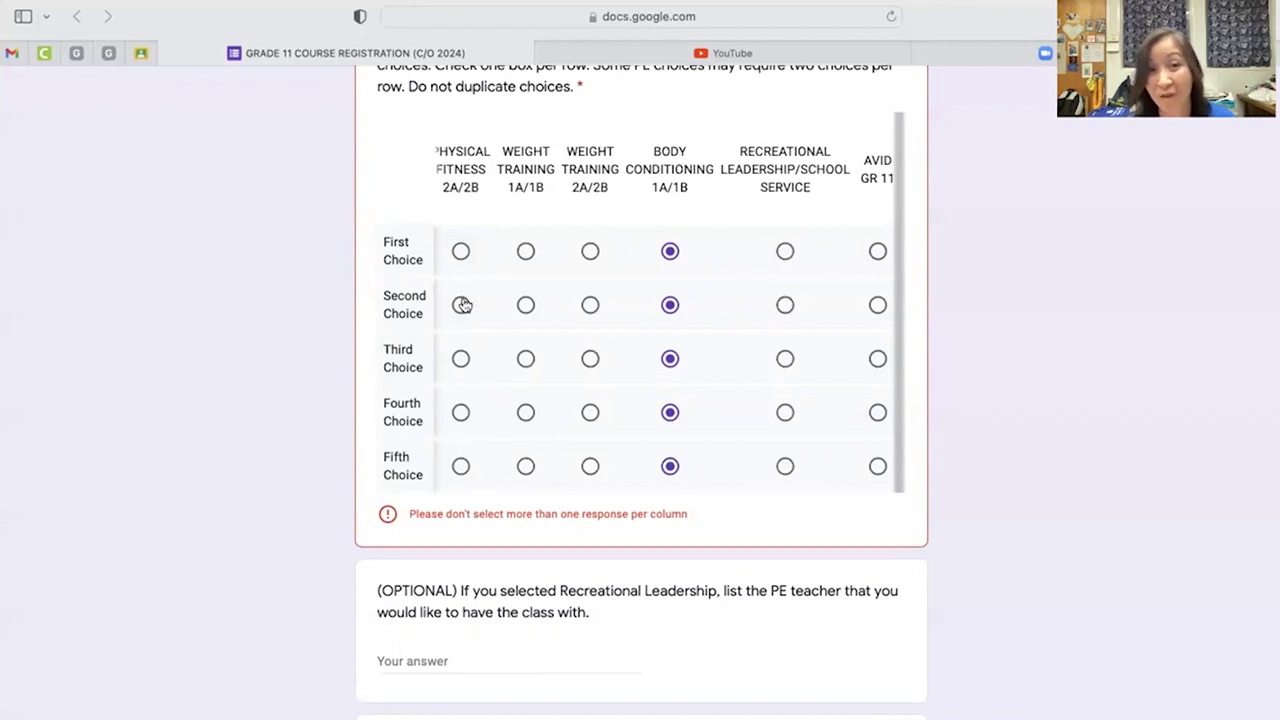
scroll(686, 287, "left", 10)
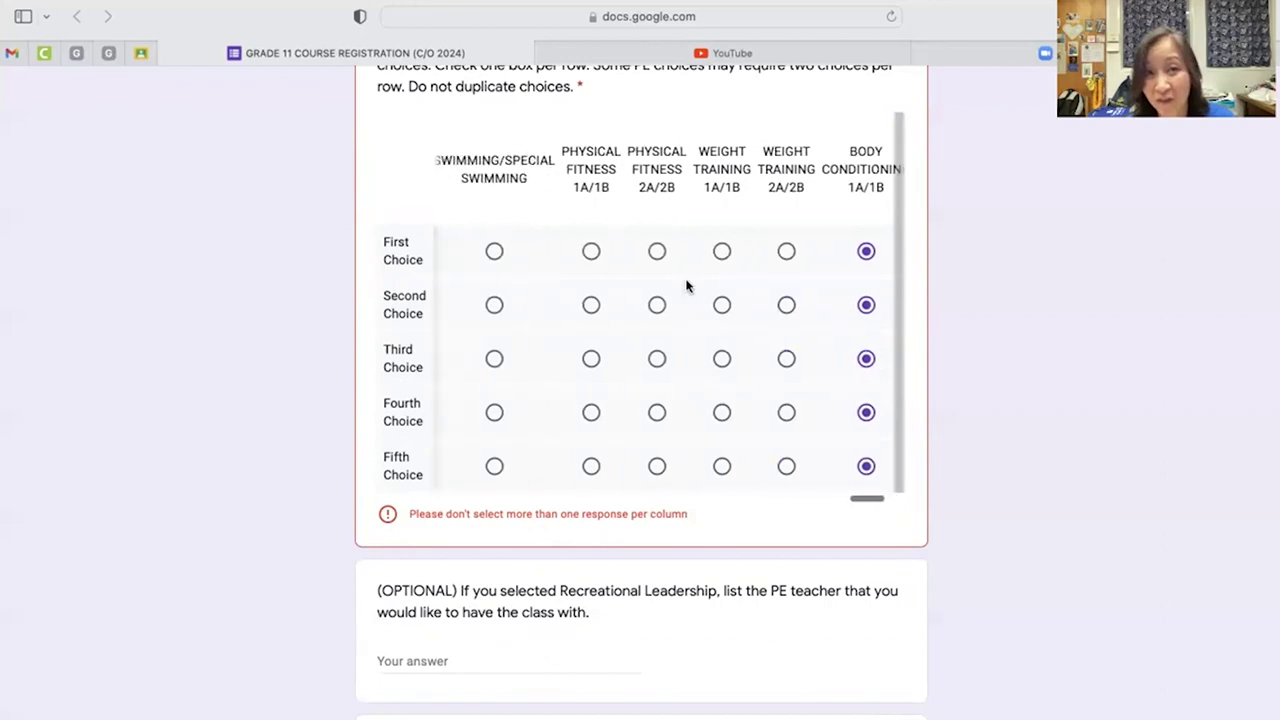
left_click(663, 251)
scroll(569, 314, "left", 5)
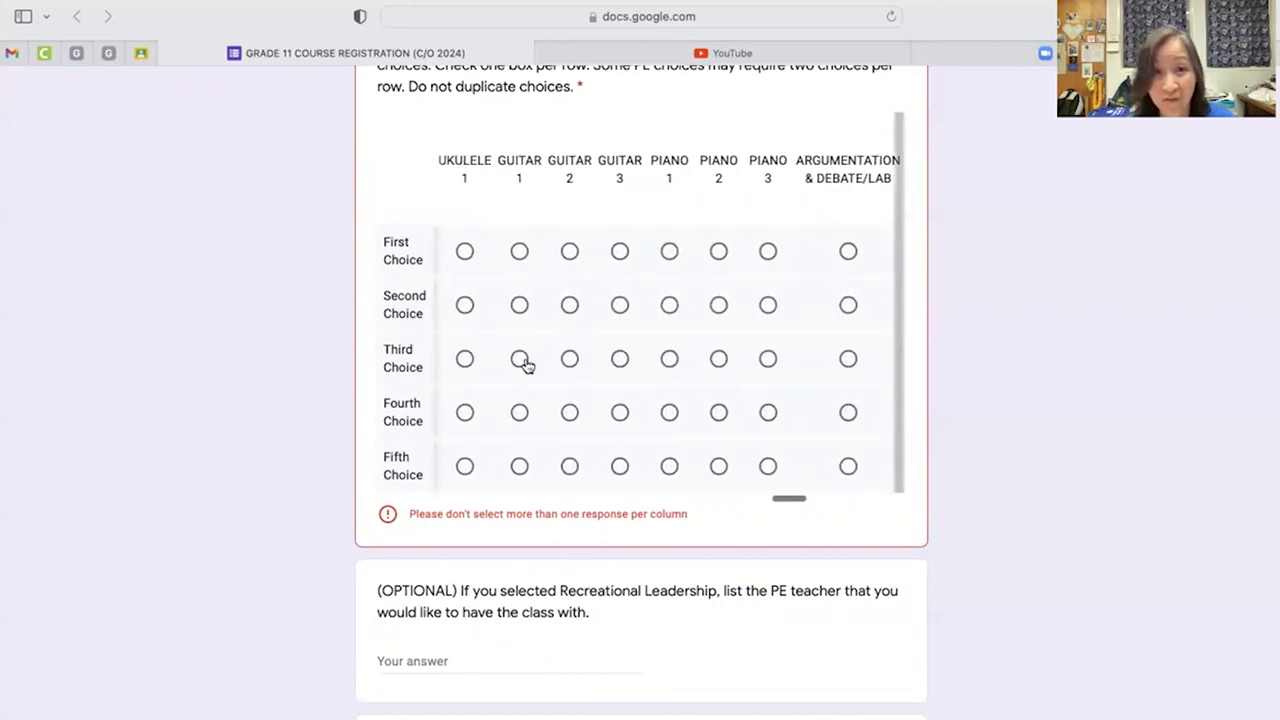
left_click(520, 360)
- Change the second elective choice to HAWAIIAN DANCE 2 and the fourth choice to INTERMEDIATE ACTING
scroll(528, 366, "left", 5)
scroll(528, 366, "left", 6)
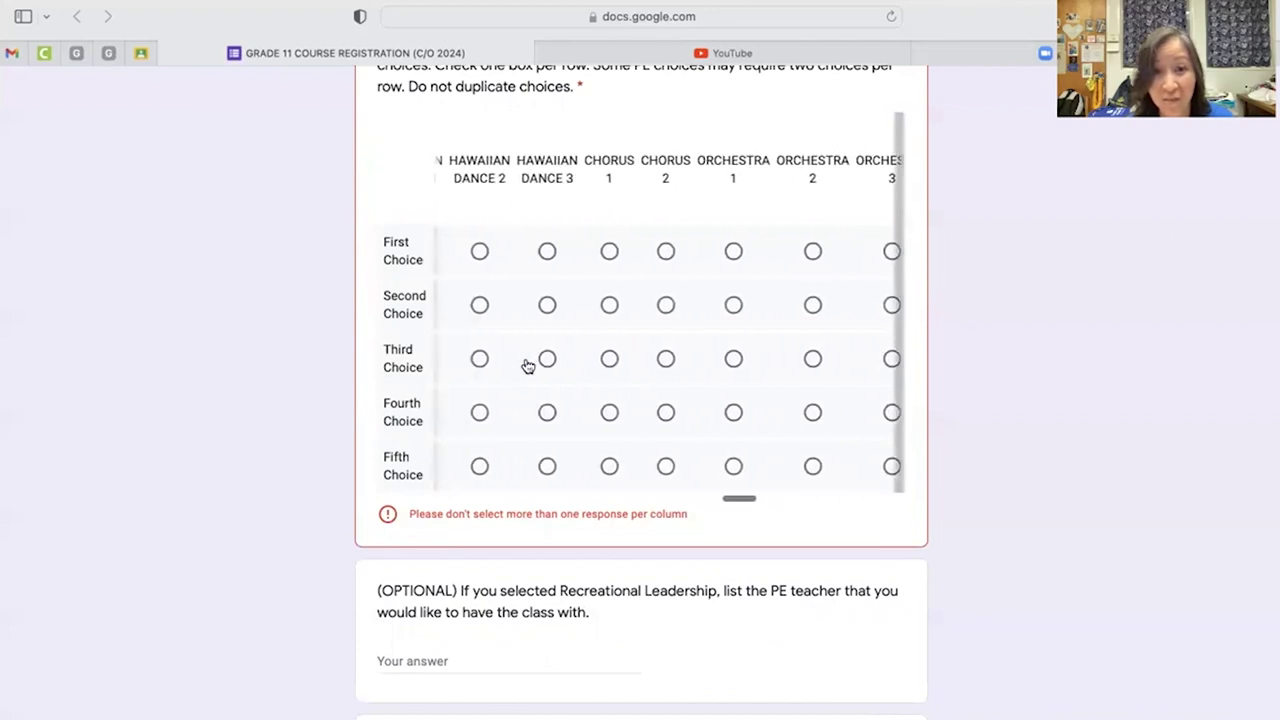
left_click(558, 305)
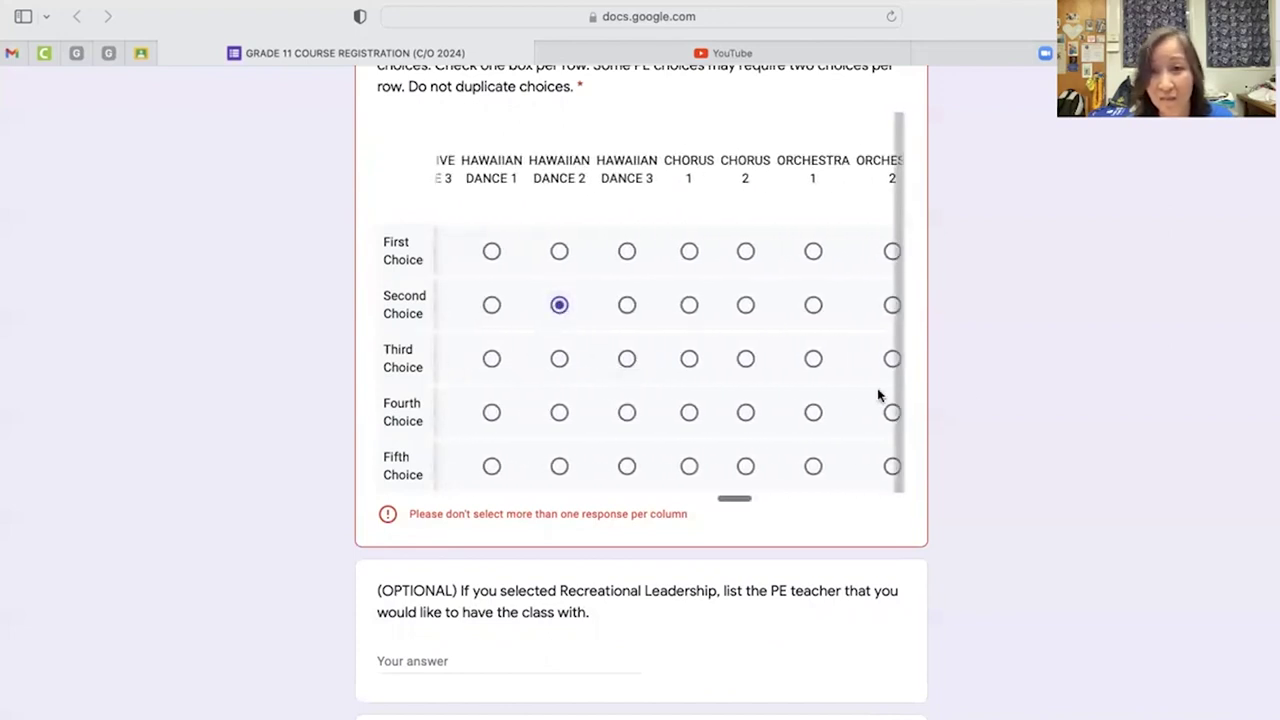
scroll(785, 365, "right", 5)
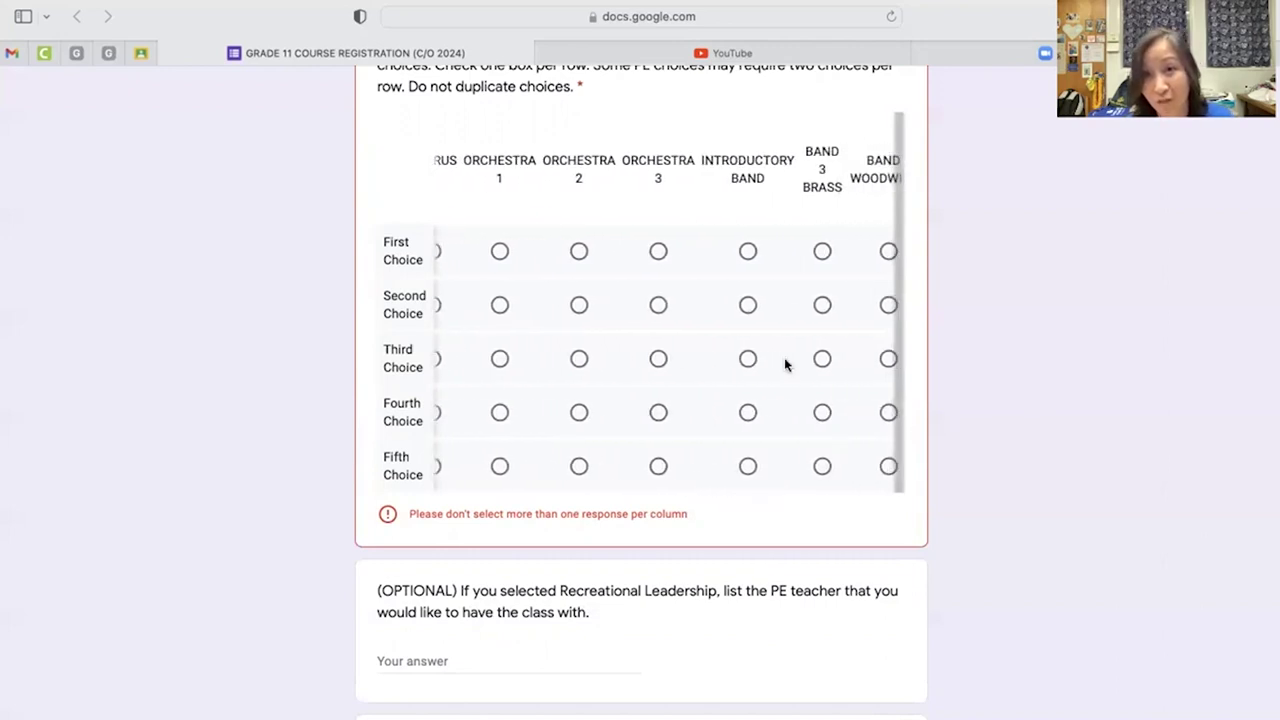
scroll(668, 412, "left", 6)
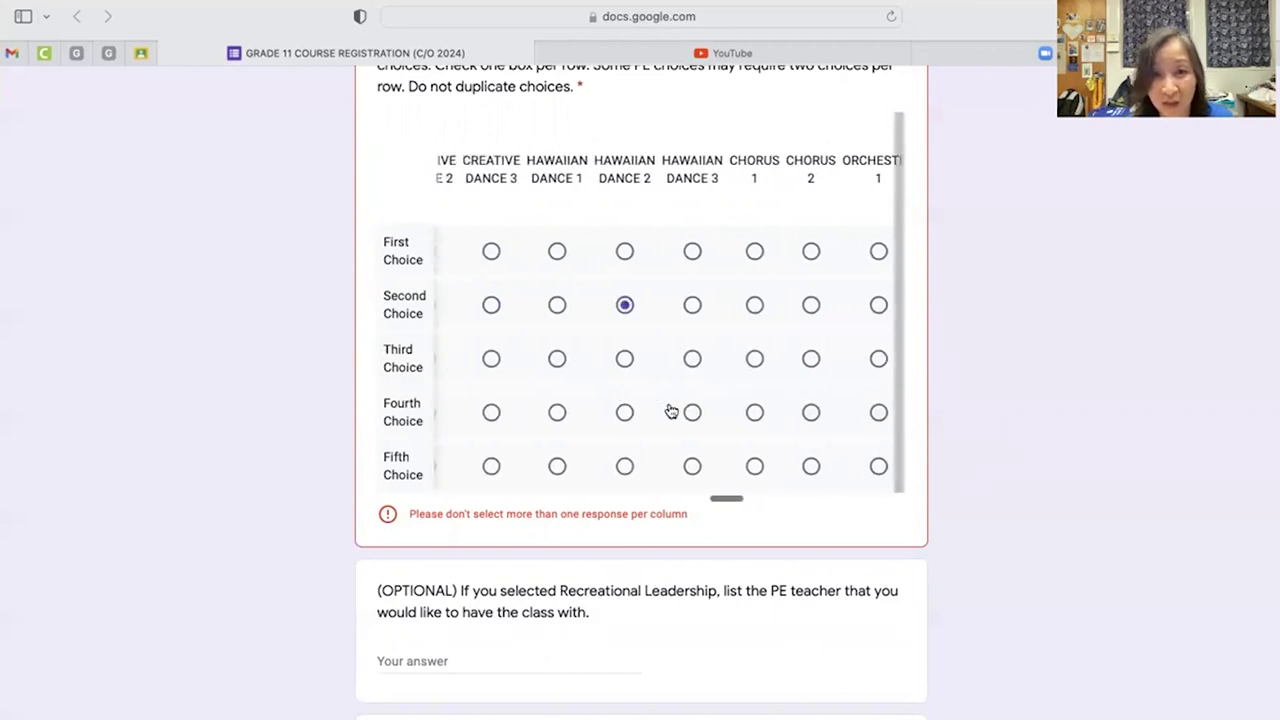
left_click(567, 421)
- Change the fifth elective choice to FOUNDATIONS OF AGRICULTURE, FOOD, & NATURAL RESOURCES
scroll(568, 425, "left", 5)
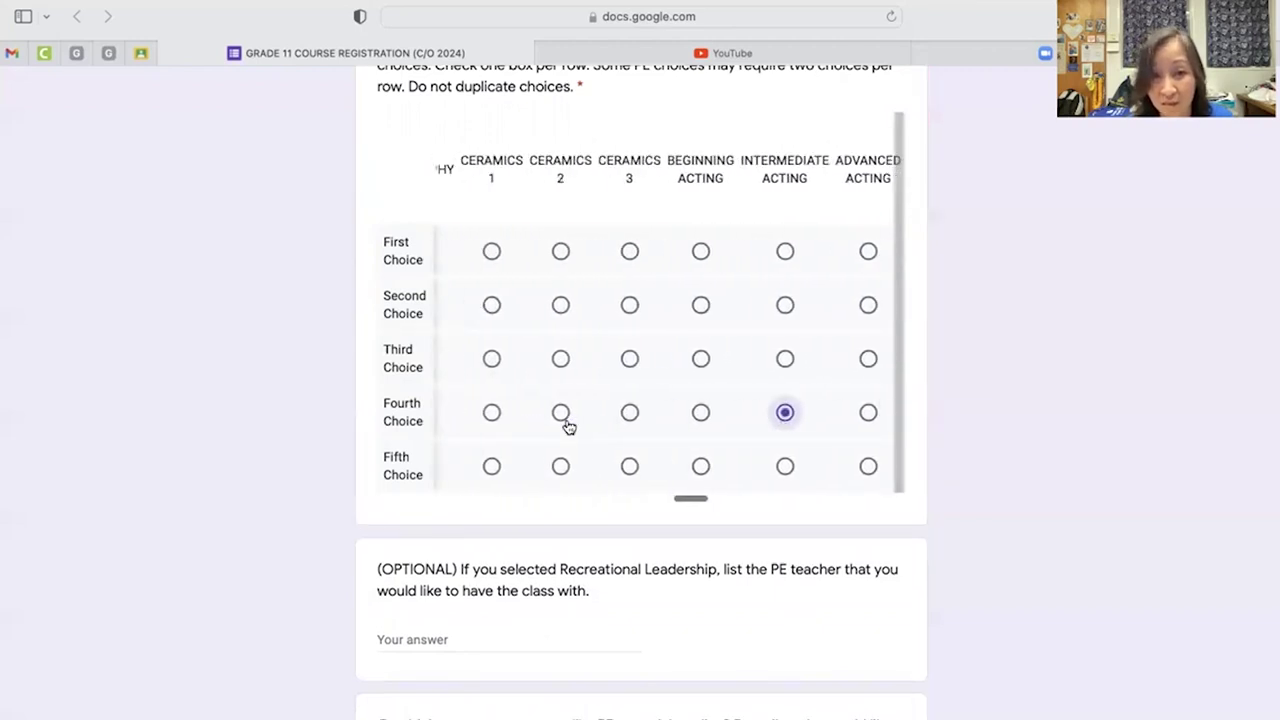
scroll(566, 425, "left", 5)
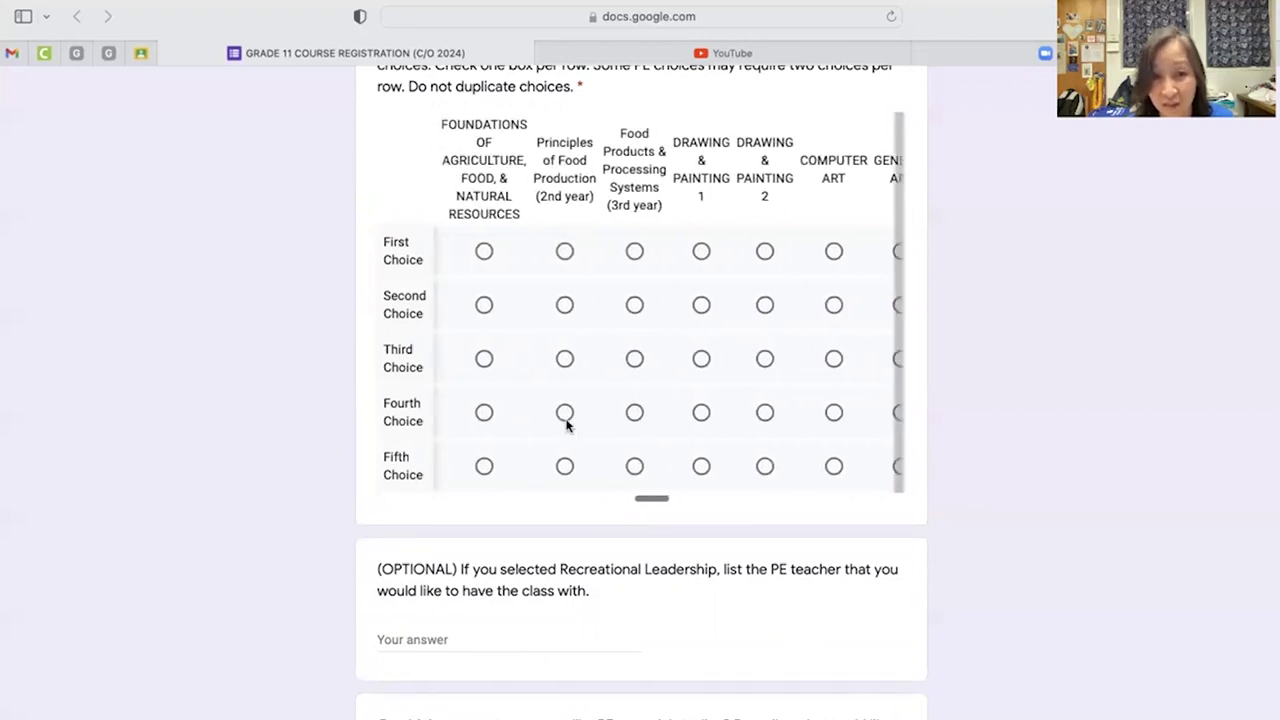
left_click(541, 467)
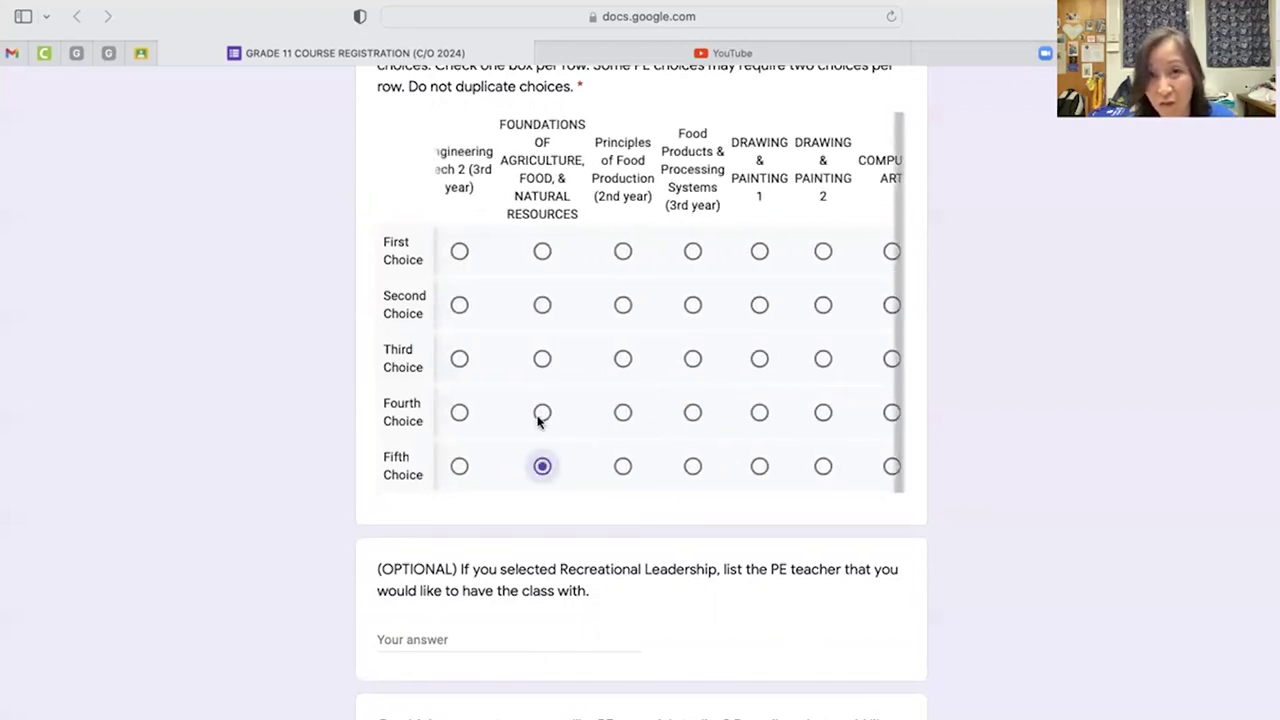
- Review the career pathway elective columns and the closing optional questions, and return to the form's introduction
scroll(537, 400, "left", 8)
scroll(537, 398, "left", 10)
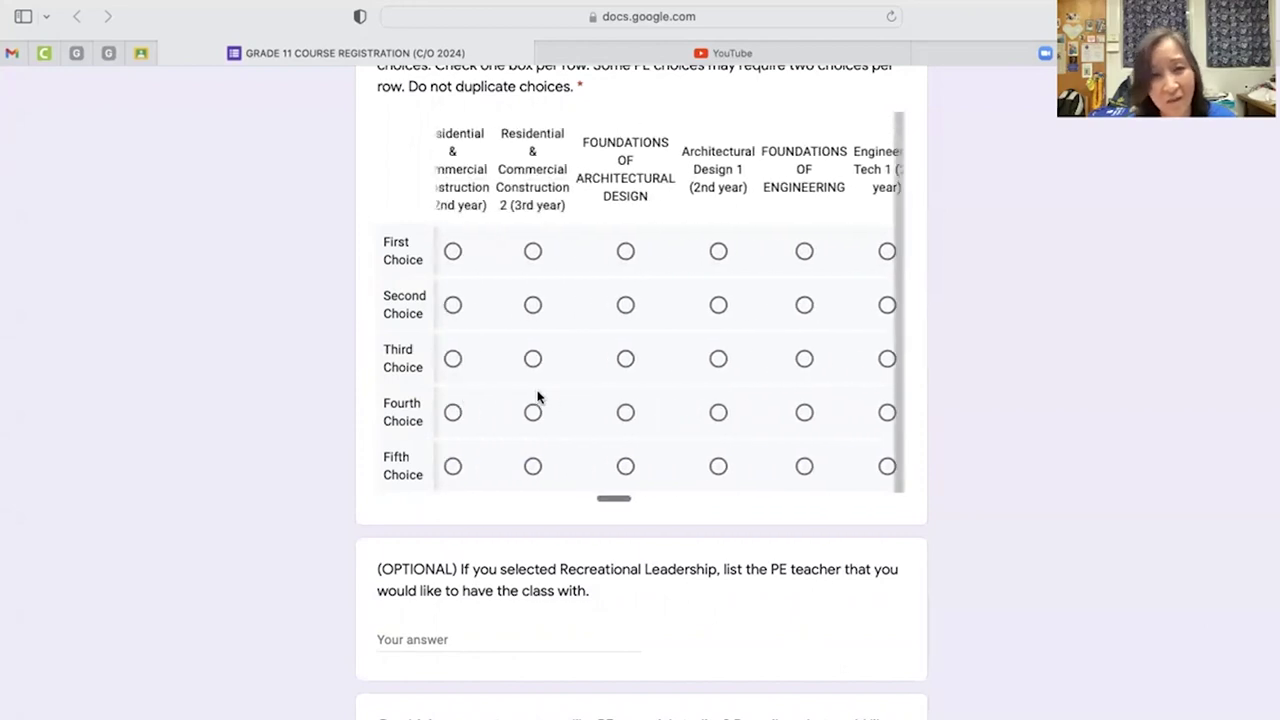
scroll(537, 398, "left", 10)
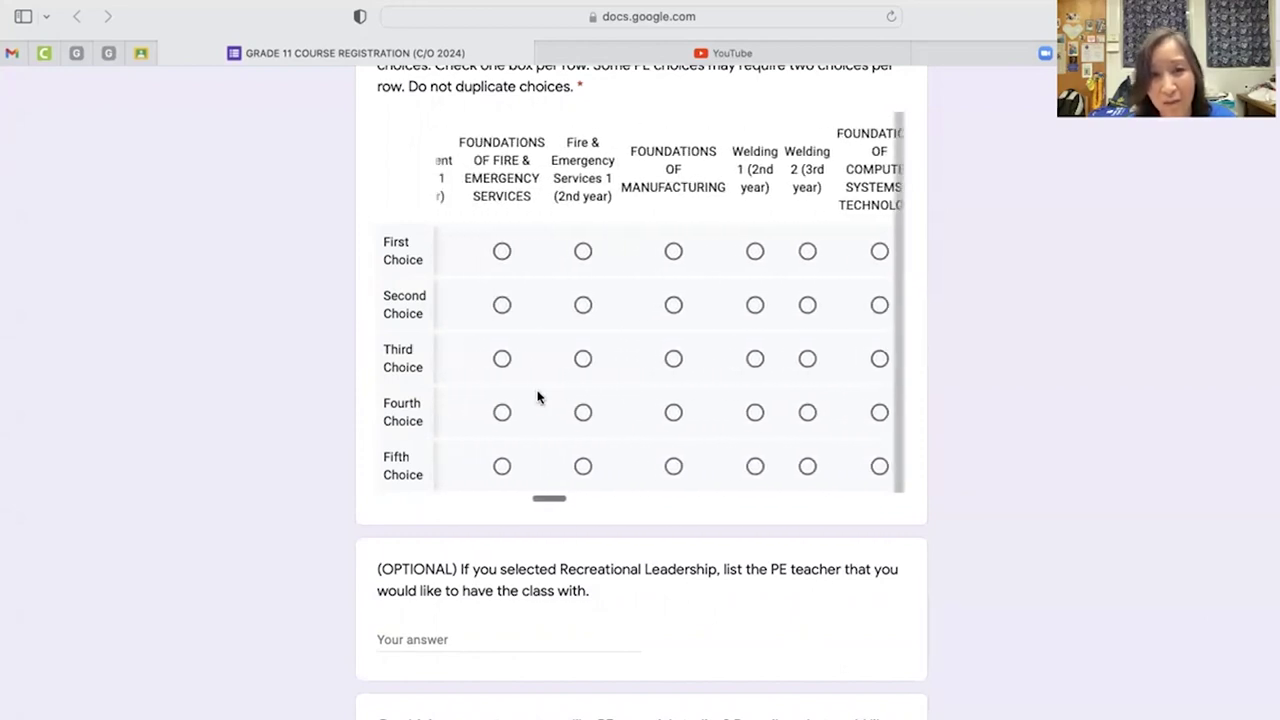
scroll(537, 398, "left", 6)
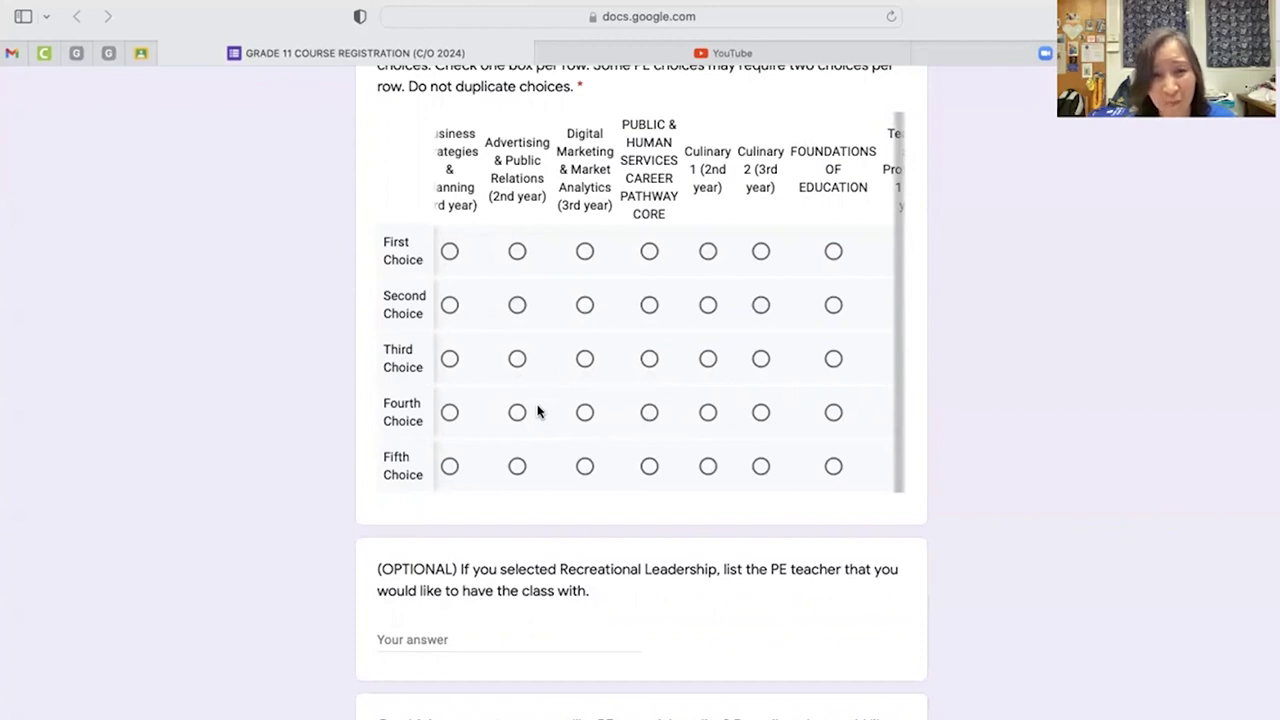
scroll(550, 562, "down", 5)
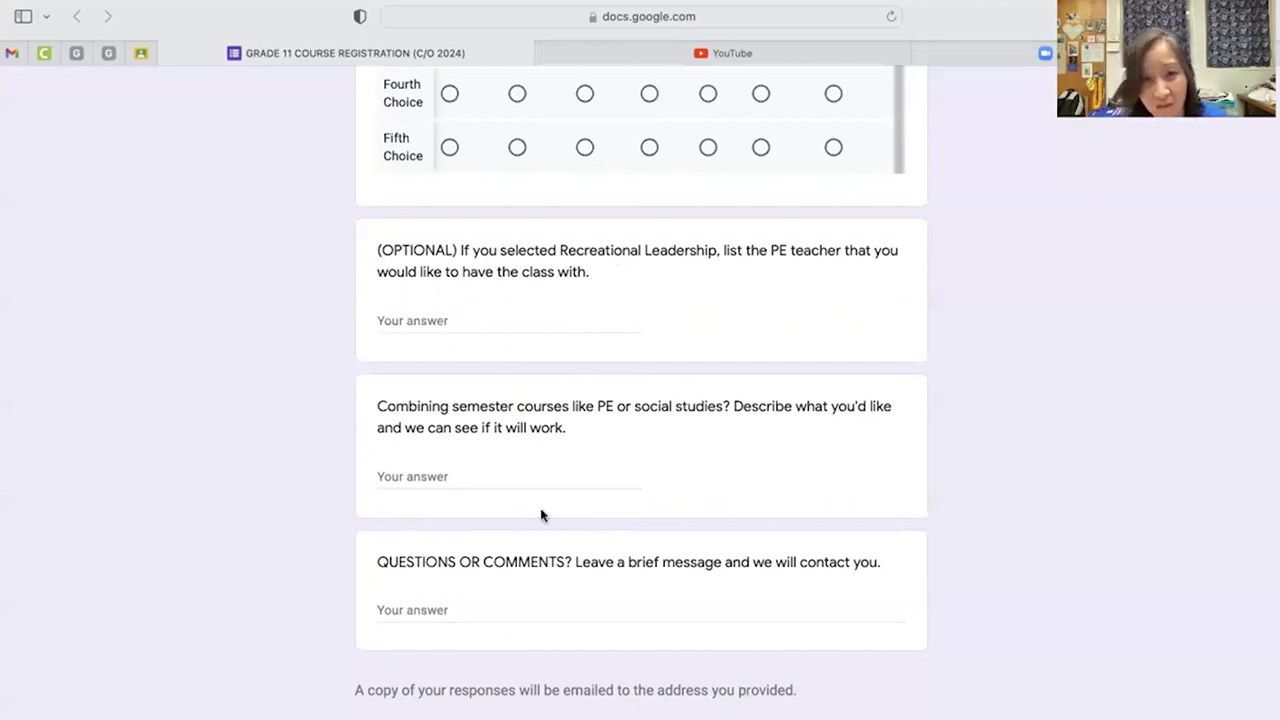
scroll(604, 480, "down", 3)
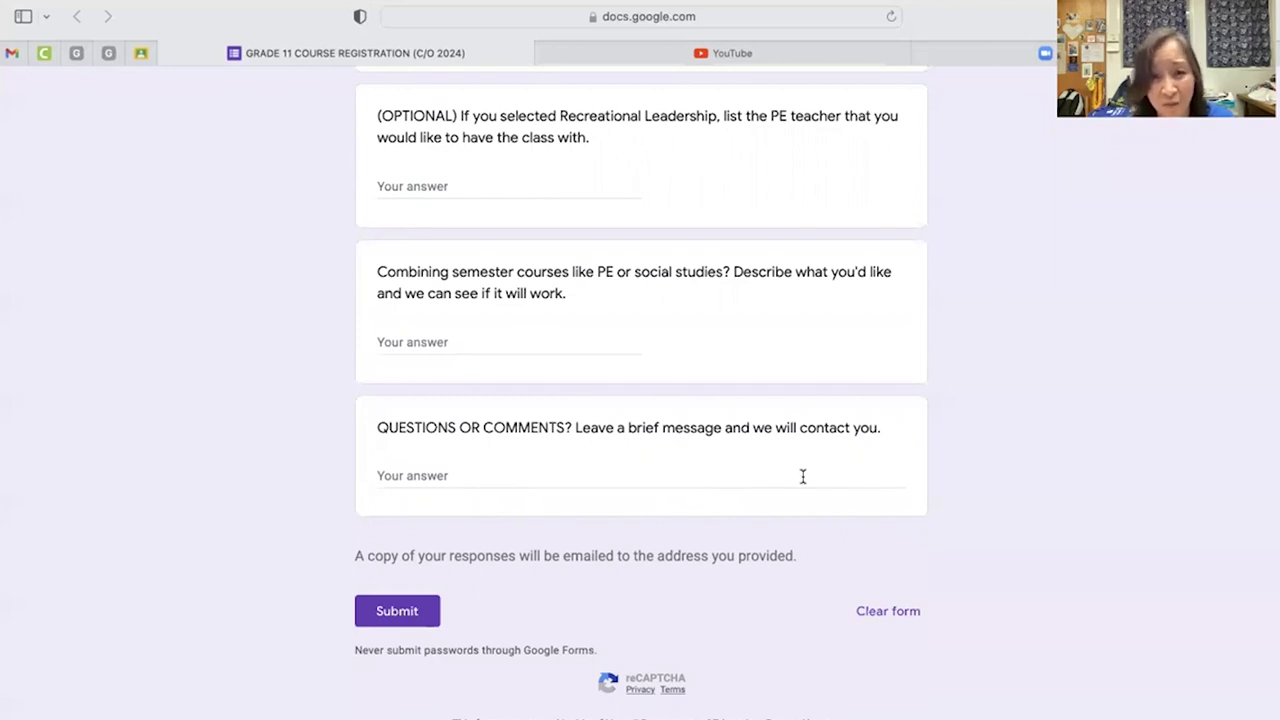
scroll(802, 476, "up", 10)
scroll(802, 476, "up", 15)
scroll(802, 476, "up", 15)
scroll(802, 476, "up", 5)
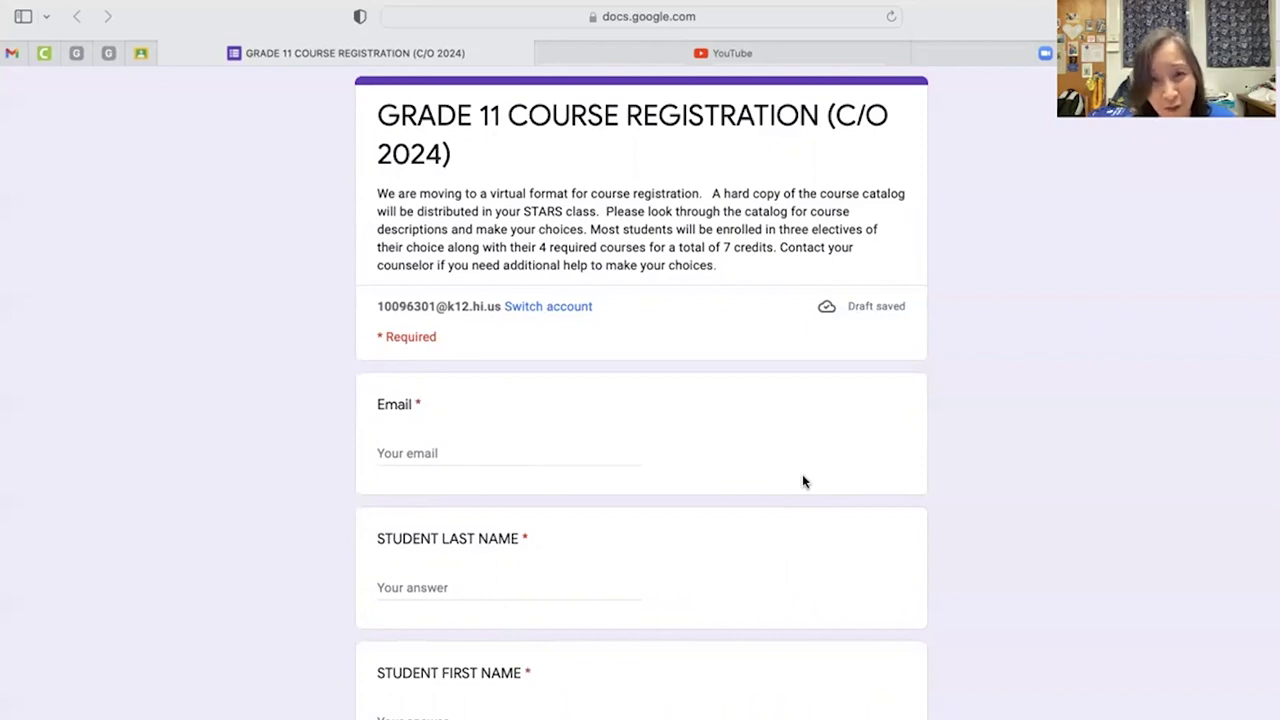
mouse_move(977, 2)
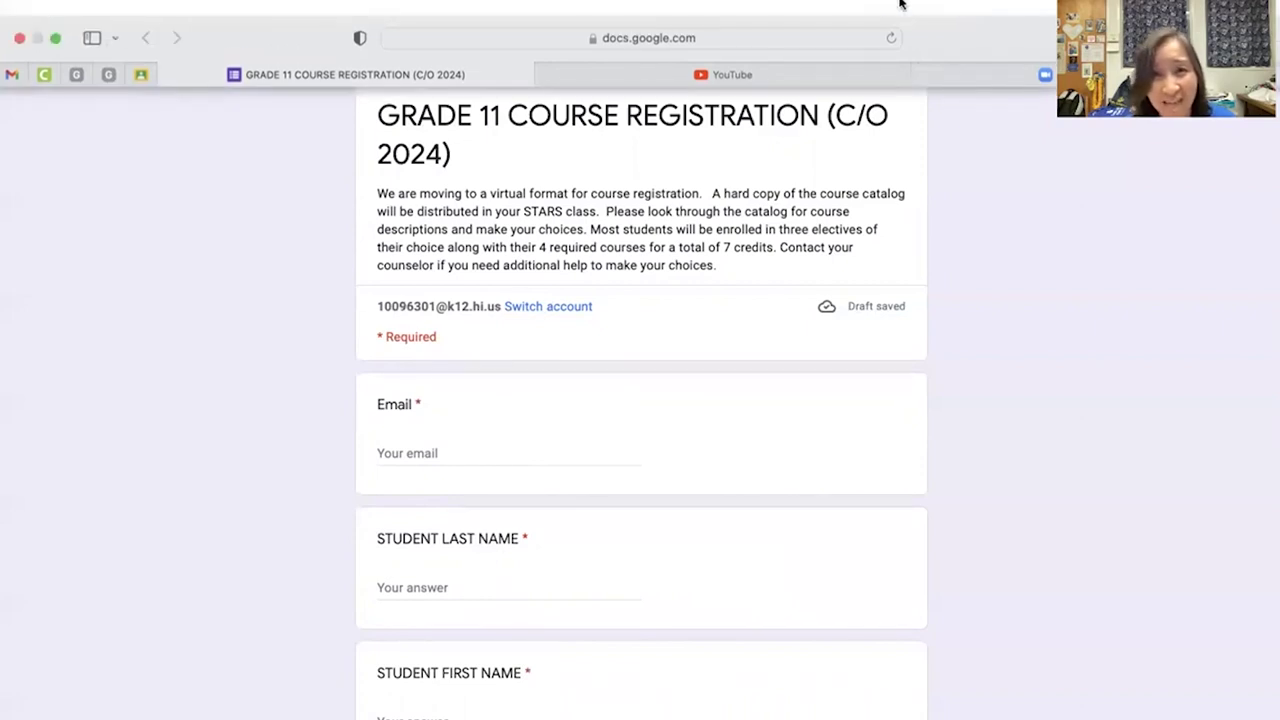